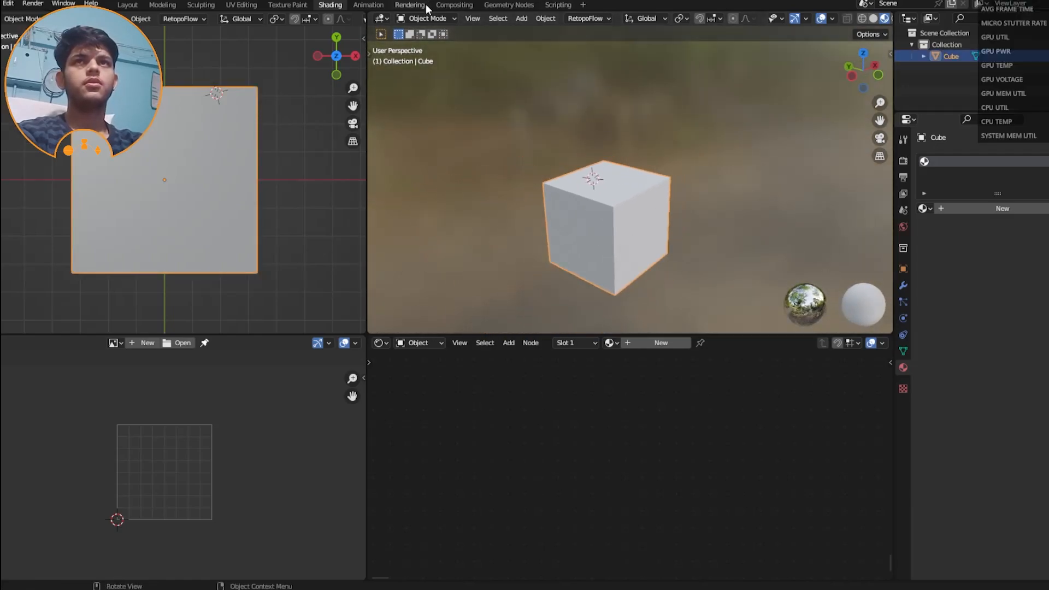
Step: Turn on the Face Orientation overlay in the 3D viewport and view the cube's sides
click(831, 19)
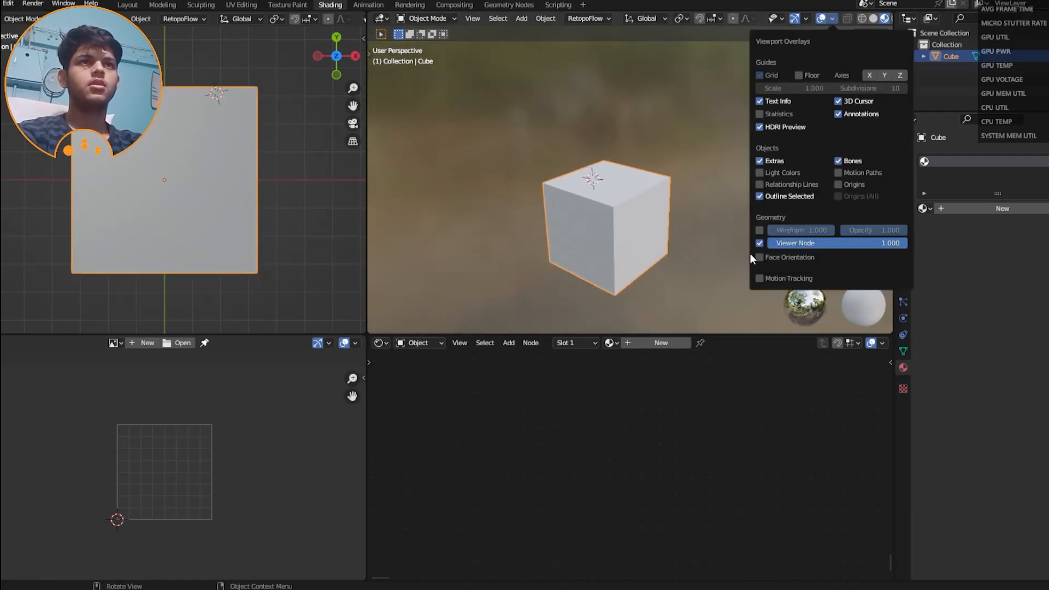
click(763, 259)
middle_drag(490, 126, 581, 218)
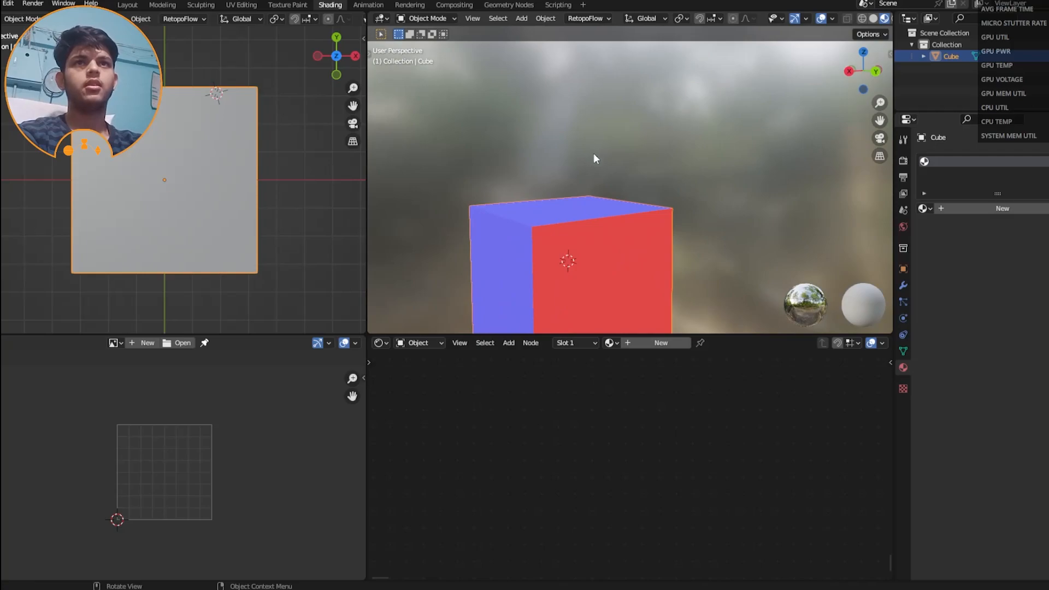
Step: Draw annotation strokes around the cube's faces with the Annotate tool to illustrate the direction of their normals
click(372, 50)
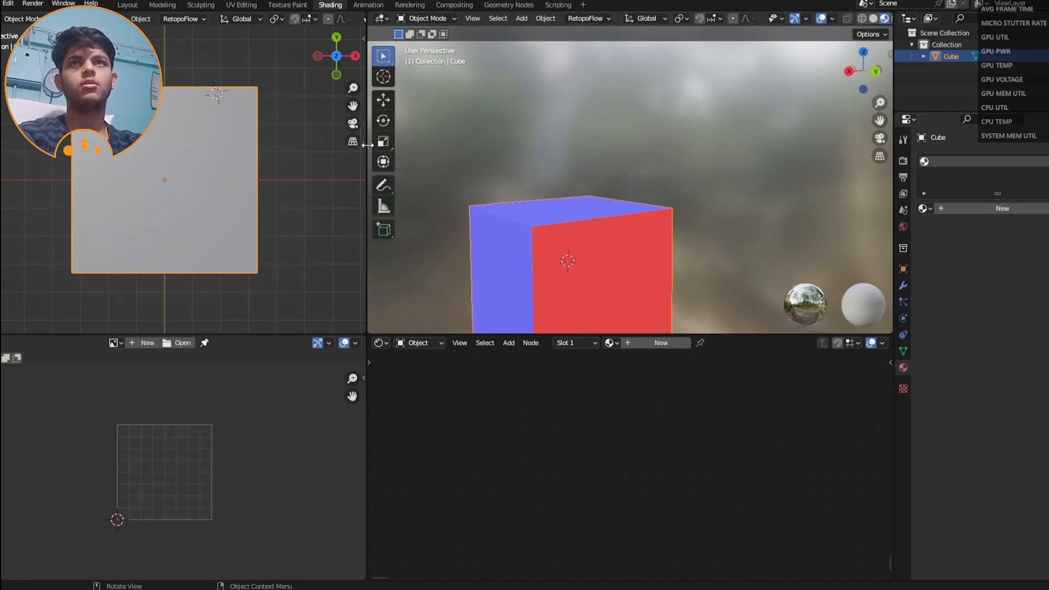
click(381, 188)
mouse_move(525, 172)
middle_down()
mouse_move(584, 170)
mouse_move(534, 164)
mouse_move(557, 185)
middle_up()
drag(553, 179, 554, 125)
middle_drag(554, 125, 556, 164)
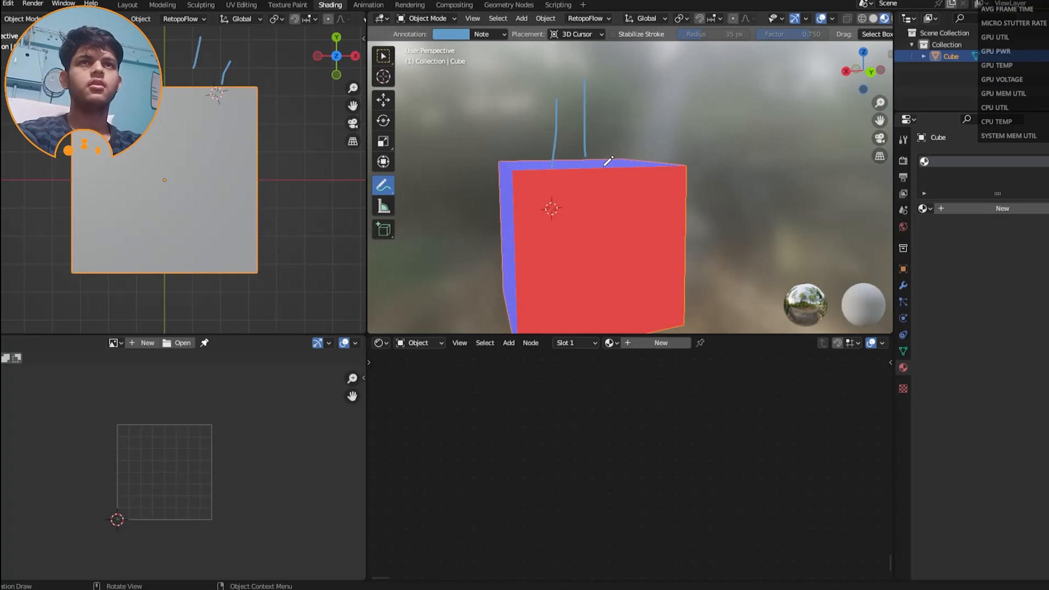
mouse_move(534, 224)
middle_down()
mouse_move(552, 206)
mouse_move(651, 226)
mouse_move(665, 192)
mouse_move(632, 192)
middle_up()
mouse_move(574, 178)
middle_down()
mouse_move(650, 169)
mouse_move(696, 192)
mouse_move(496, 178)
mouse_move(485, 215)
middle_up()
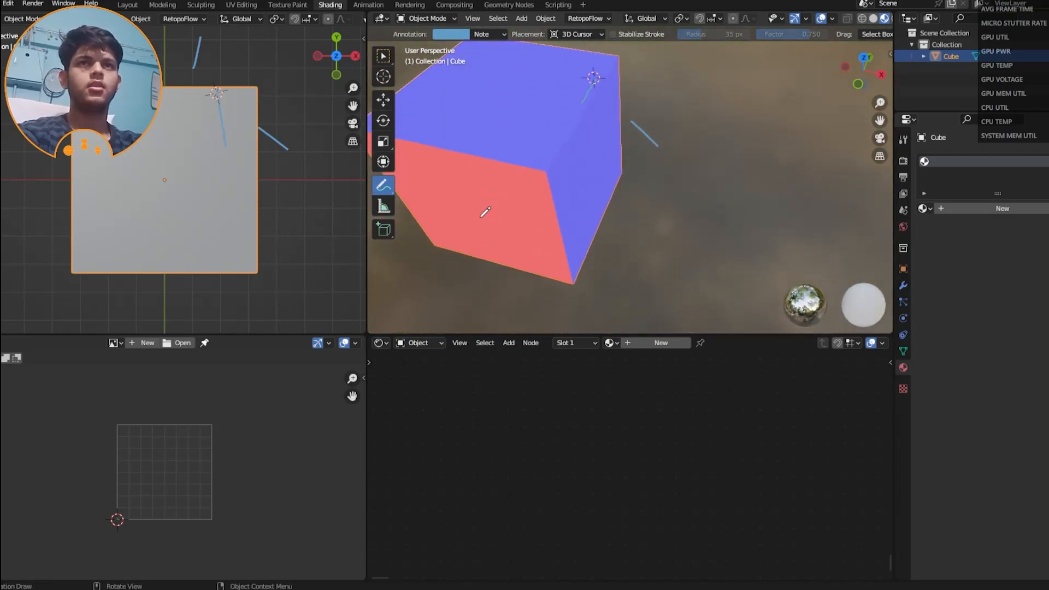
mouse_move(514, 169)
middle_down()
mouse_move(513, 194)
mouse_move(456, 208)
mouse_move(447, 105)
mouse_move(810, 218)
mouse_move(597, 199)
mouse_move(576, 235)
mouse_move(762, 174)
mouse_move(823, 21)
middle_up()
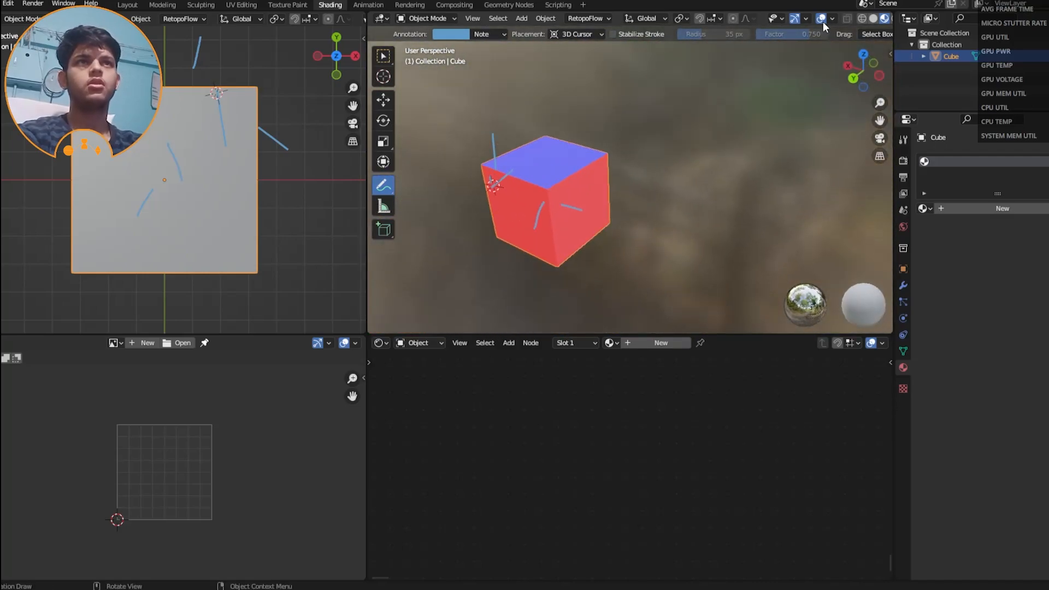
middle_drag(446, 222, 491, 82)
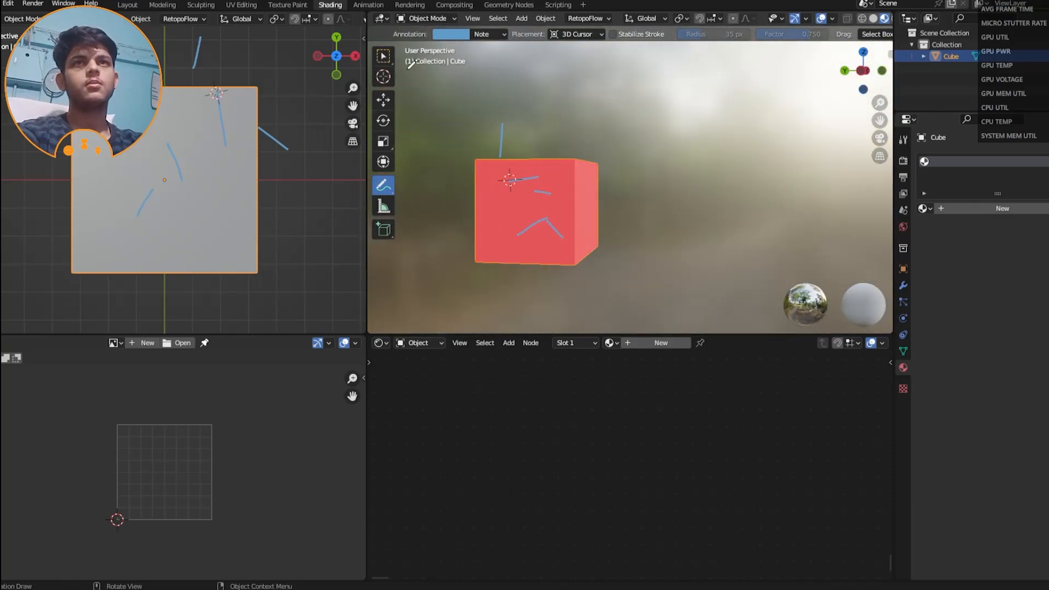
Step: Enter Edit Mode on the cube and flip the normals of one of its red side faces
click(420, 18)
click(425, 46)
ctrl+scroll(509, 89, down, 7)
scroll(519, 93, up, 4)
click(658, 166)
mouse_move(655, 175)
middle_down()
mouse_move(760, 145)
mouse_move(646, 179)
middle_up()
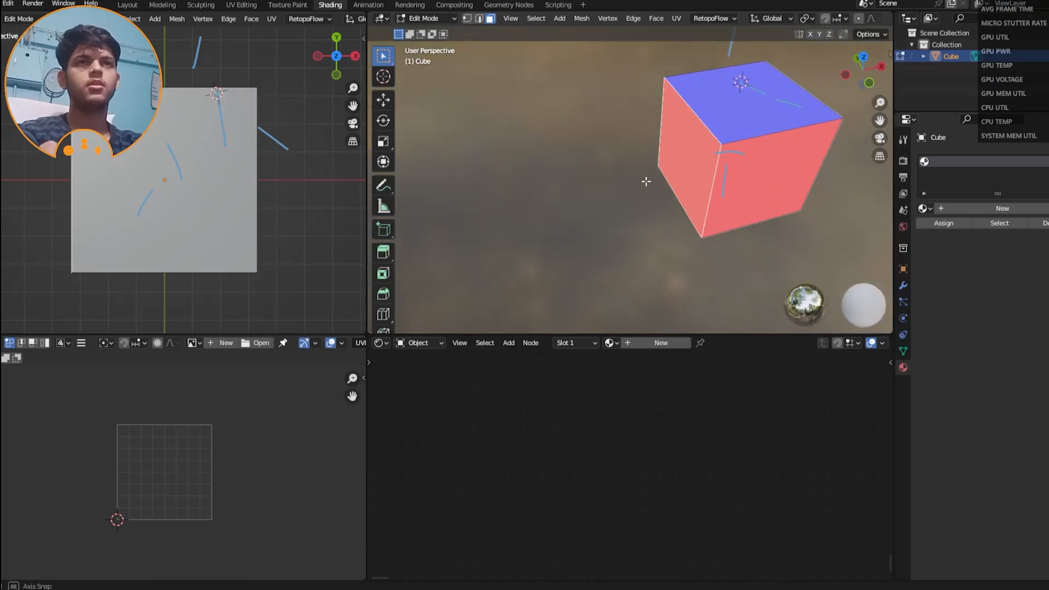
click(579, 18)
mouse_move(625, 241)
click(707, 236)
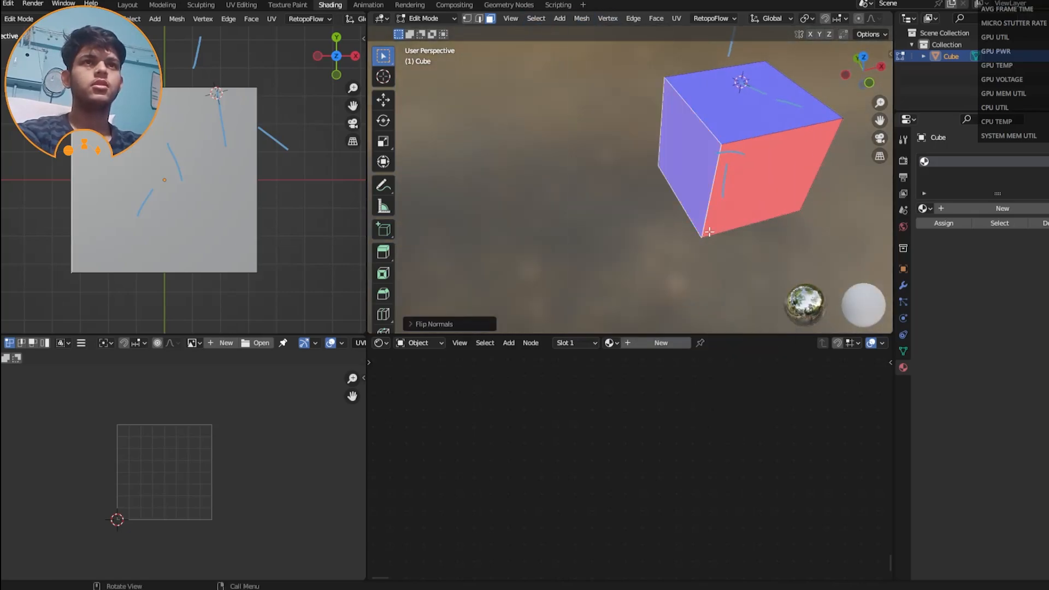
Step: Flip the normals of the adjacent red side face of the cube
click(751, 172)
click(581, 18)
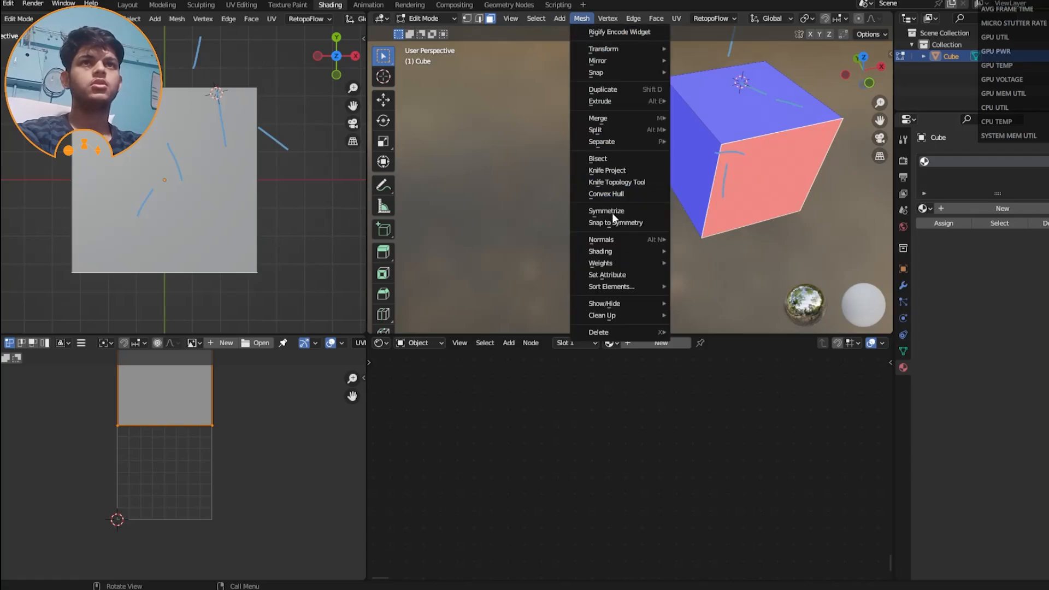
mouse_move(614, 238)
click(707, 239)
Step: Flip the normals of the cube's last red side face and return to Object Mode
middle_drag(708, 239, 671, 166)
click(670, 167)
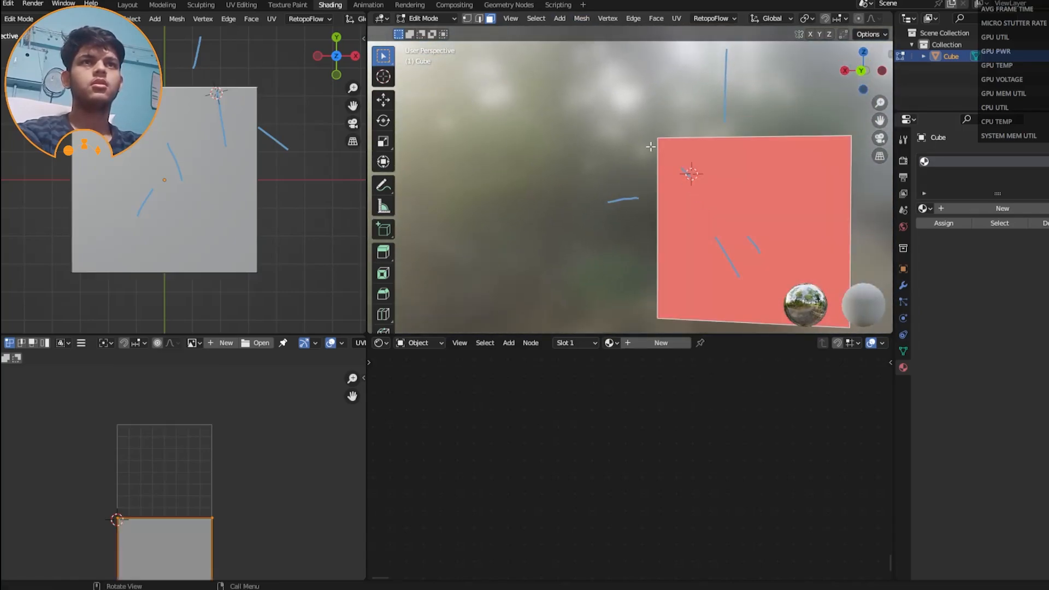
click(581, 18)
mouse_move(603, 239)
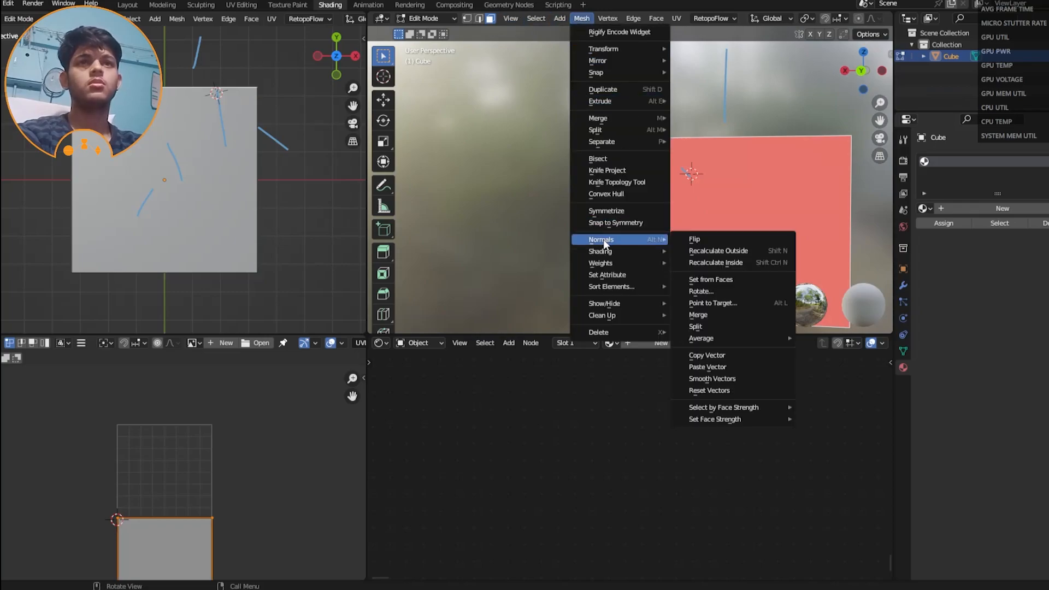
click(689, 241)
middle_drag(689, 240, 519, 110)
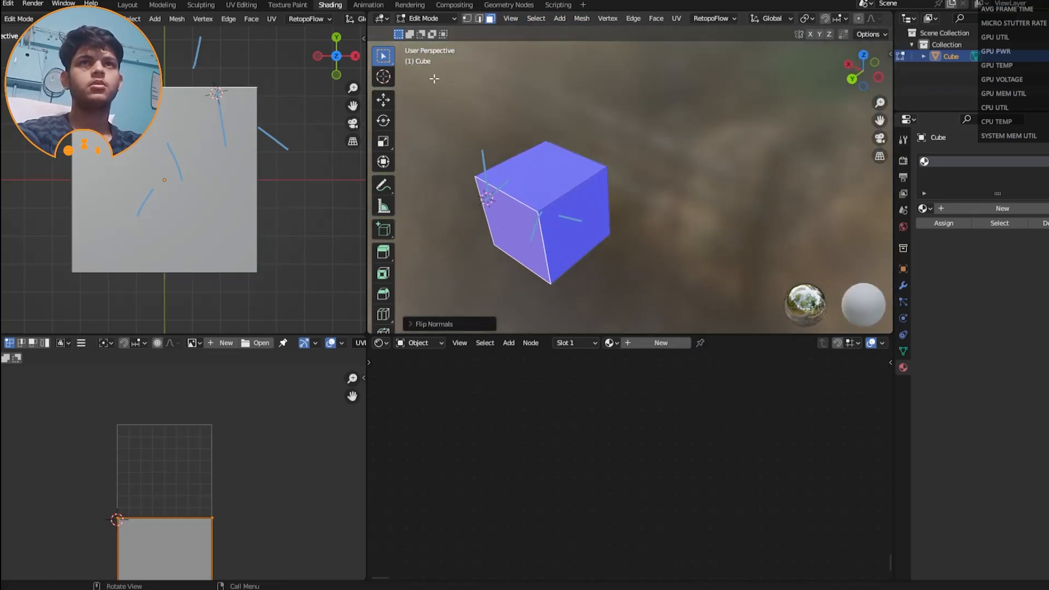
click(418, 18)
click(431, 32)
Step: Annotate the cube's top face with strokes pointing outward from it
middle_drag(525, 213, 547, 205)
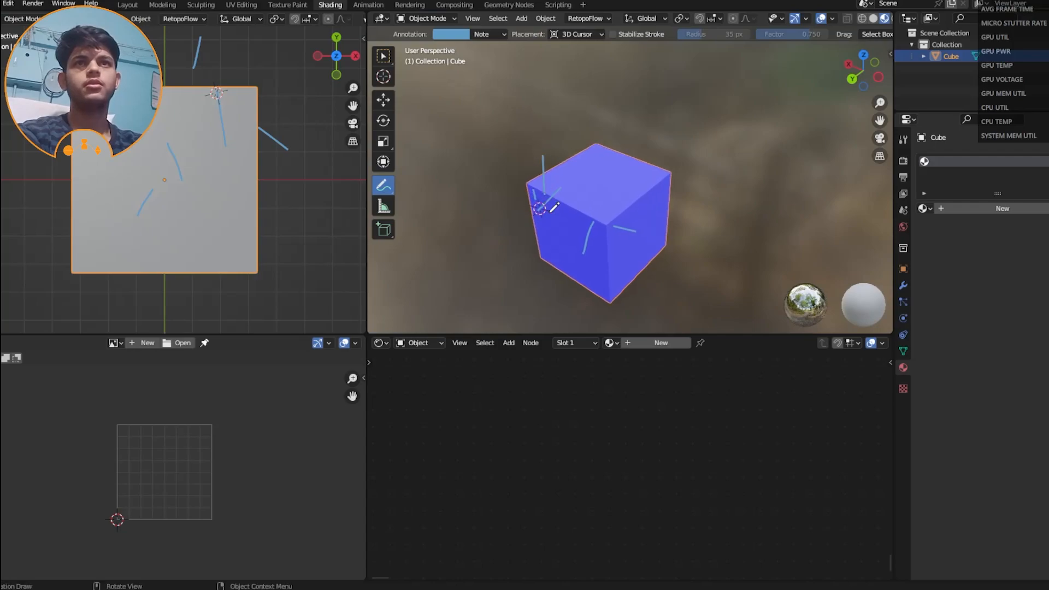
mouse_move(615, 208)
middle_down()
mouse_move(555, 134)
mouse_move(563, 64)
mouse_move(605, 197)
middle_up()
click(615, 181)
drag(615, 180, 626, 144)
middle_drag(649, 184, 592, 187)
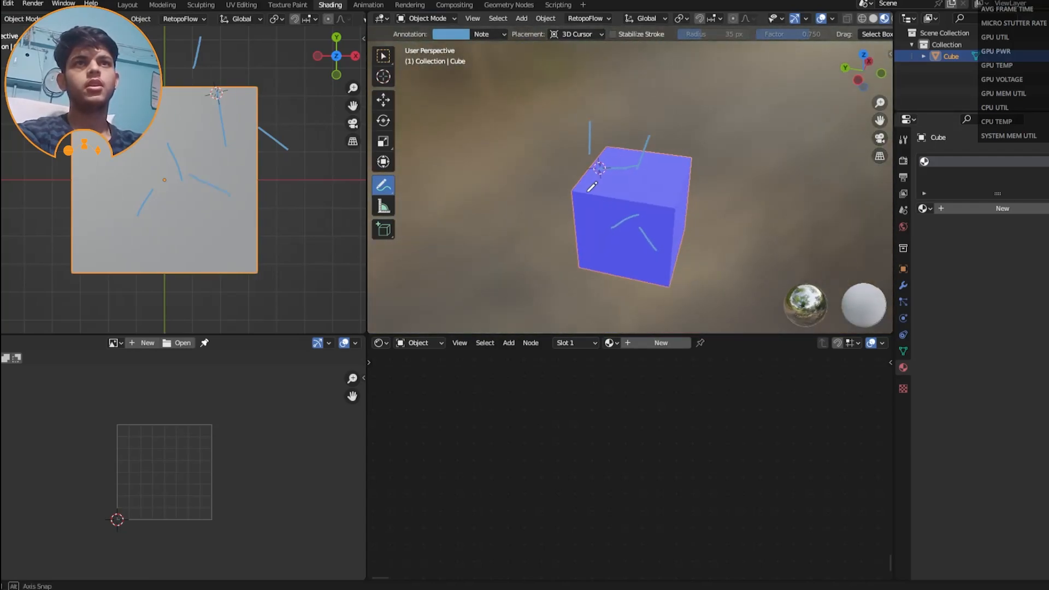
Step: Erase all annotation strokes around the cube and switch to the Move tool
drag(390, 189, 444, 260)
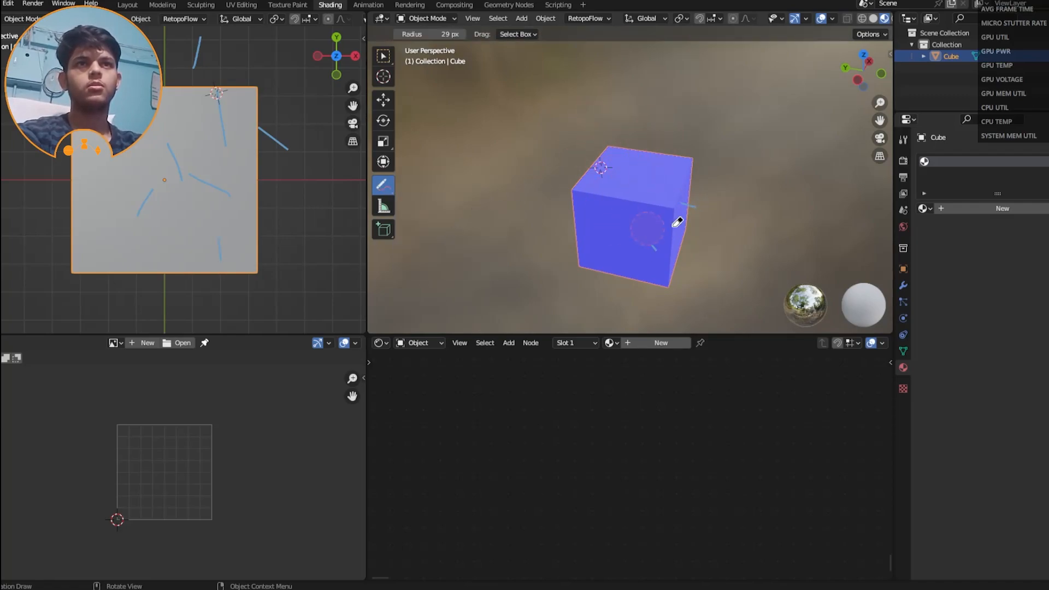
click(384, 99)
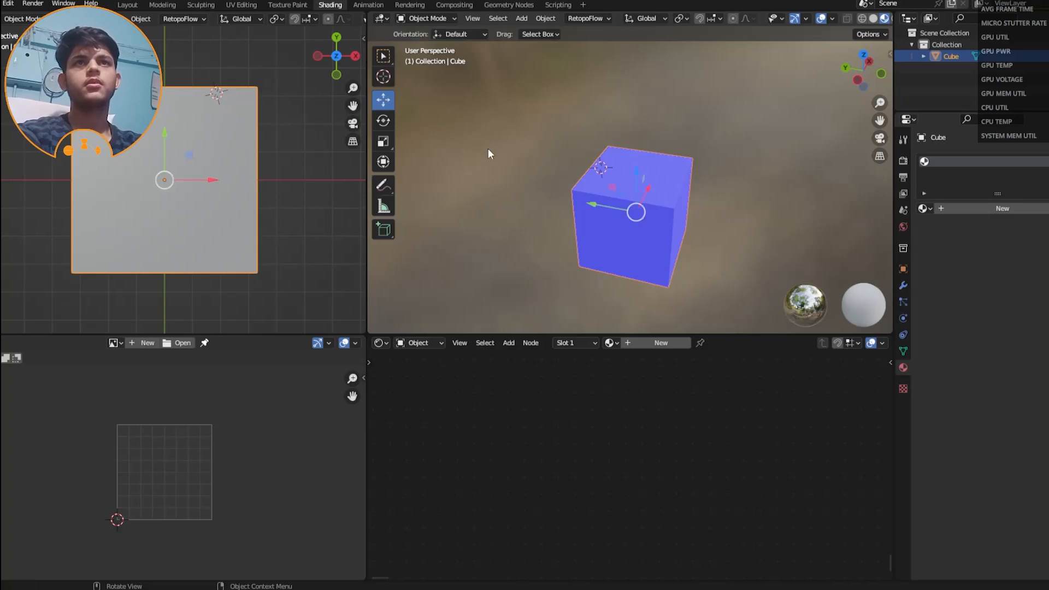
Step: Create a new node-based material on the cube and bring its shader nodes into view
click(510, 211)
scroll(583, 266, up, 2)
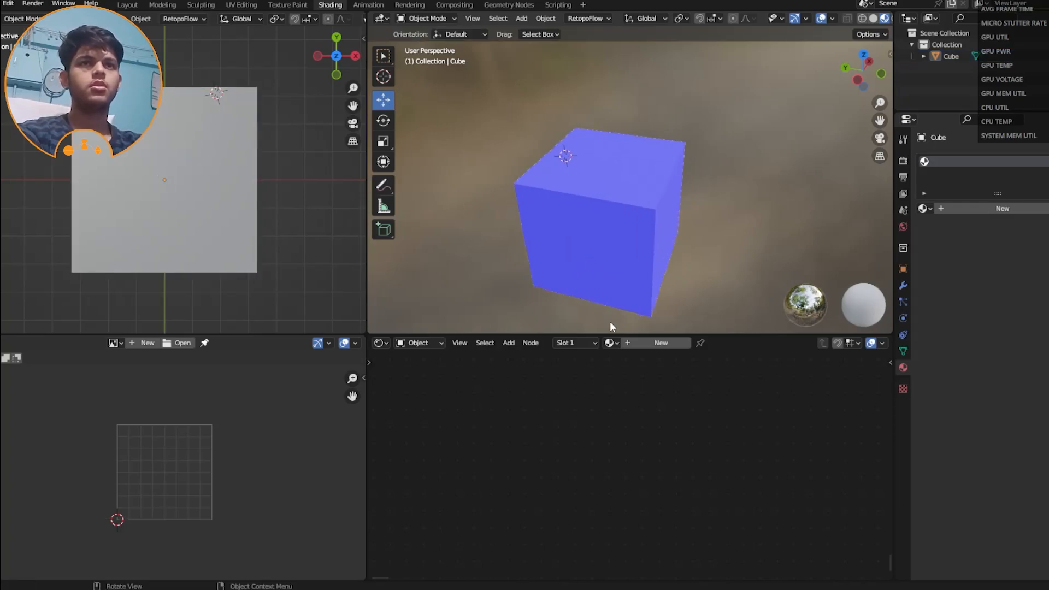
click(635, 344)
click(625, 274)
middle_drag(634, 406, 613, 427)
scroll(622, 435, up, 5)
middle_drag(626, 390, 628, 457)
scroll(664, 408, up, 2)
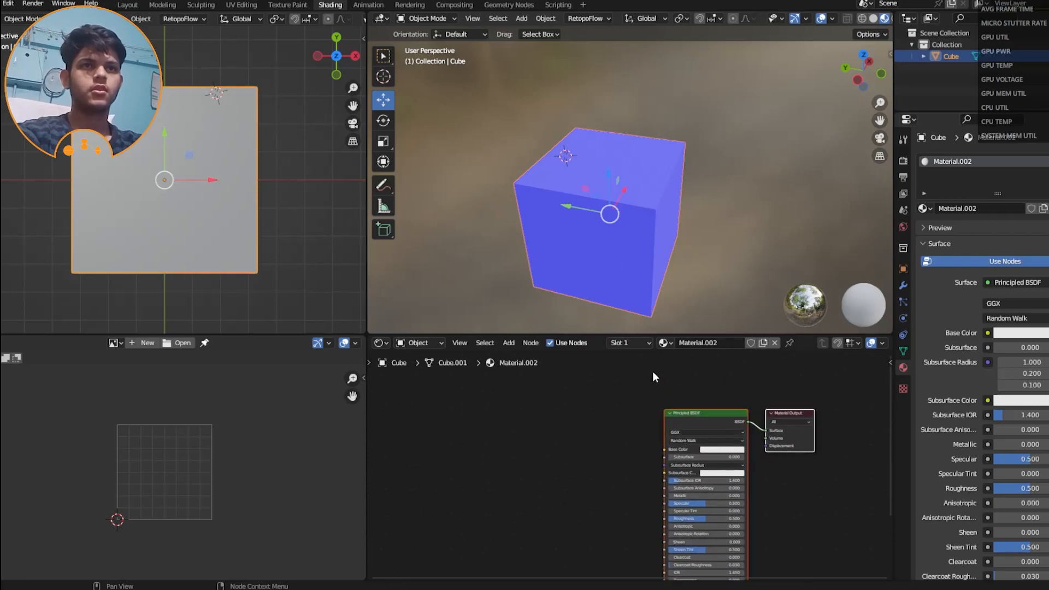
Step: Turn off the Face Orientation overlay and deselect the cube
click(830, 20)
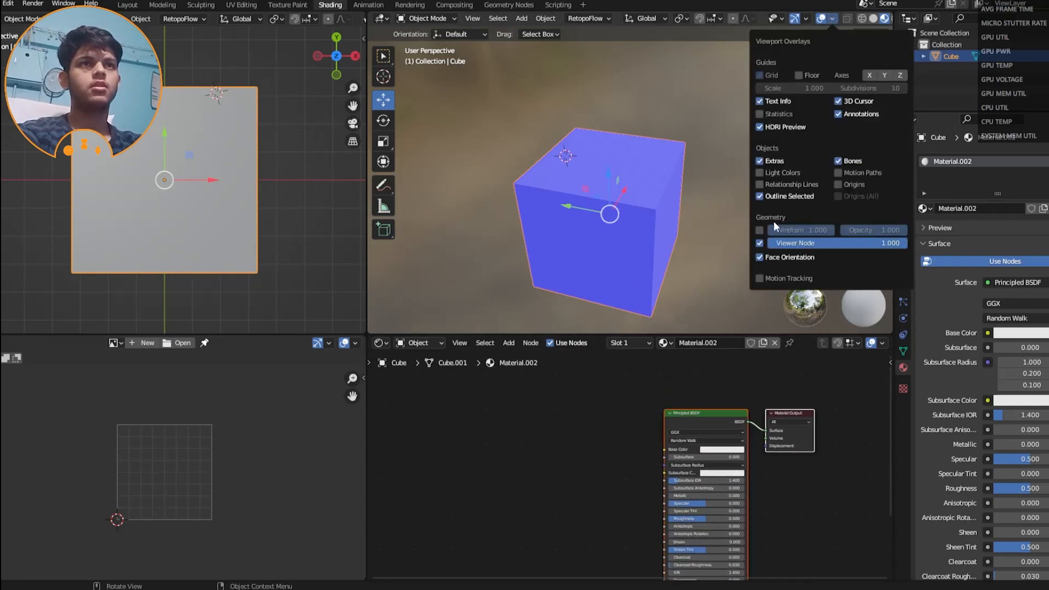
click(759, 257)
click(670, 247)
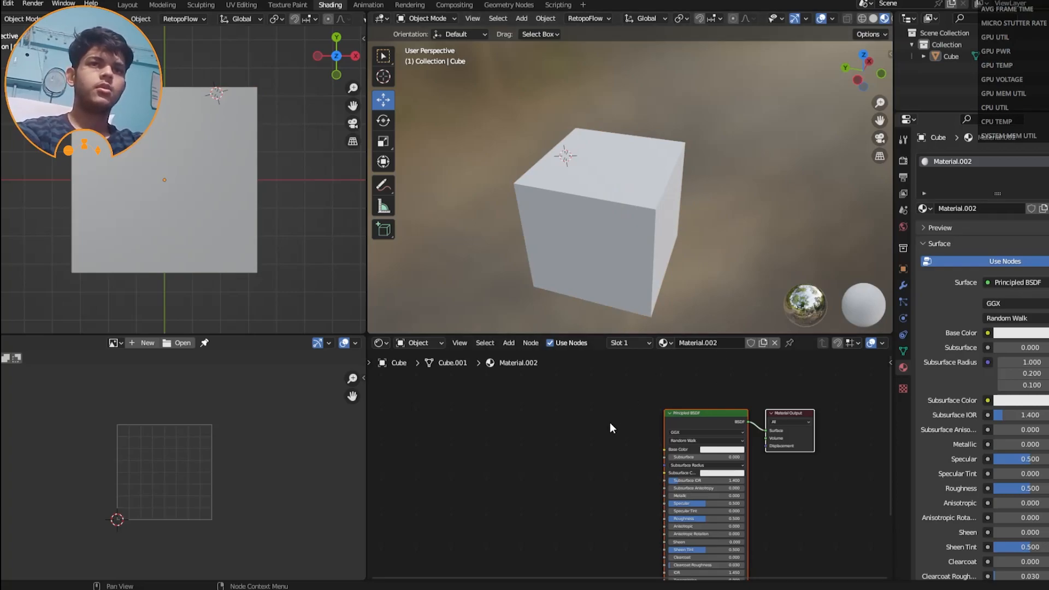
Step: Add an Image Texture node beside the Principled BSDF and load Wood.jpg into it
right_click(540, 442)
mouse_move(541, 440)
click(628, 308)
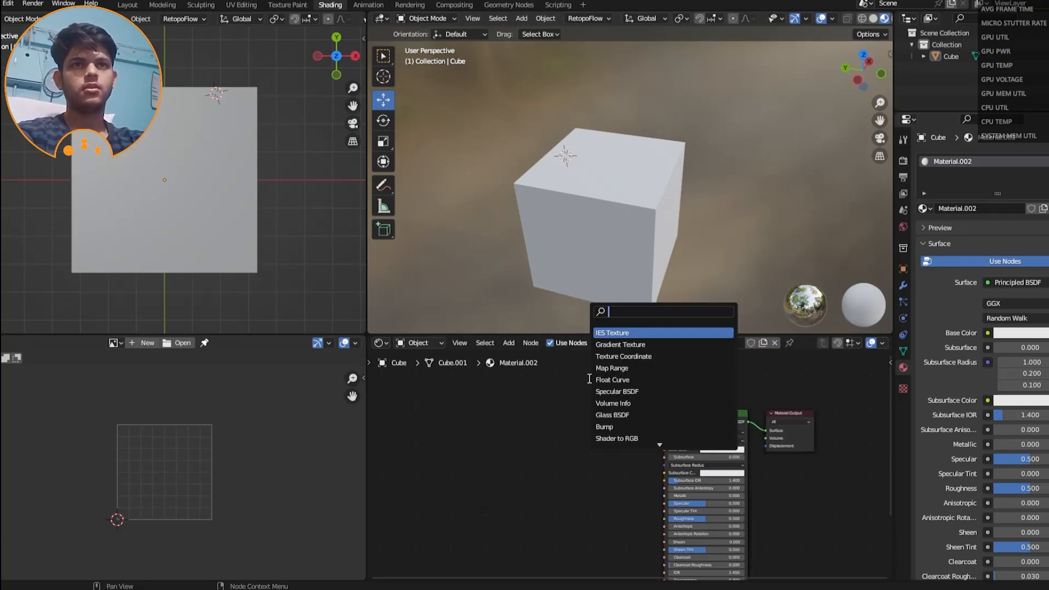
text(image)
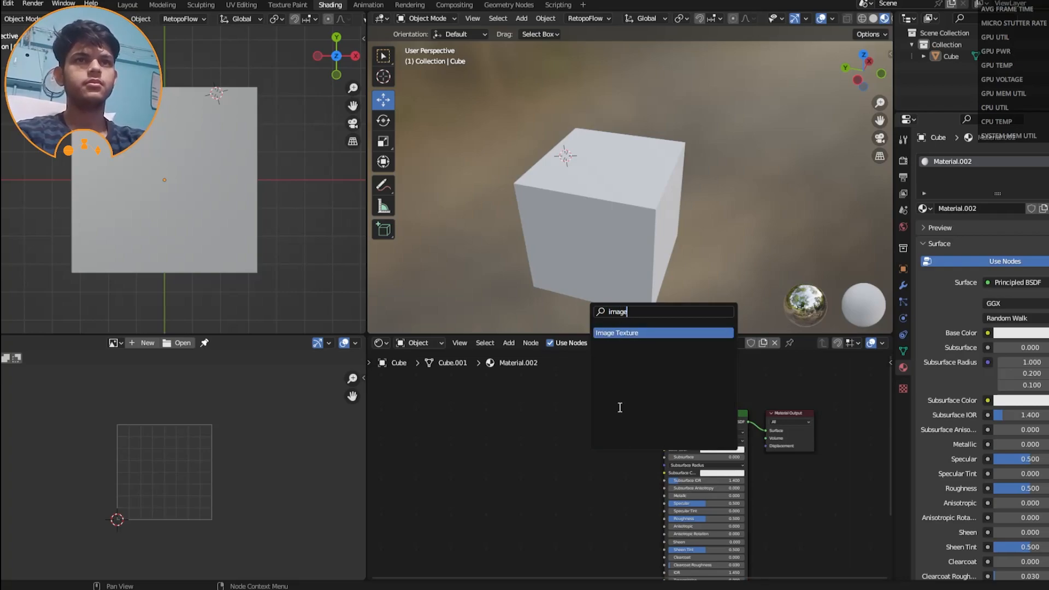
key(Return)
click(468, 507)
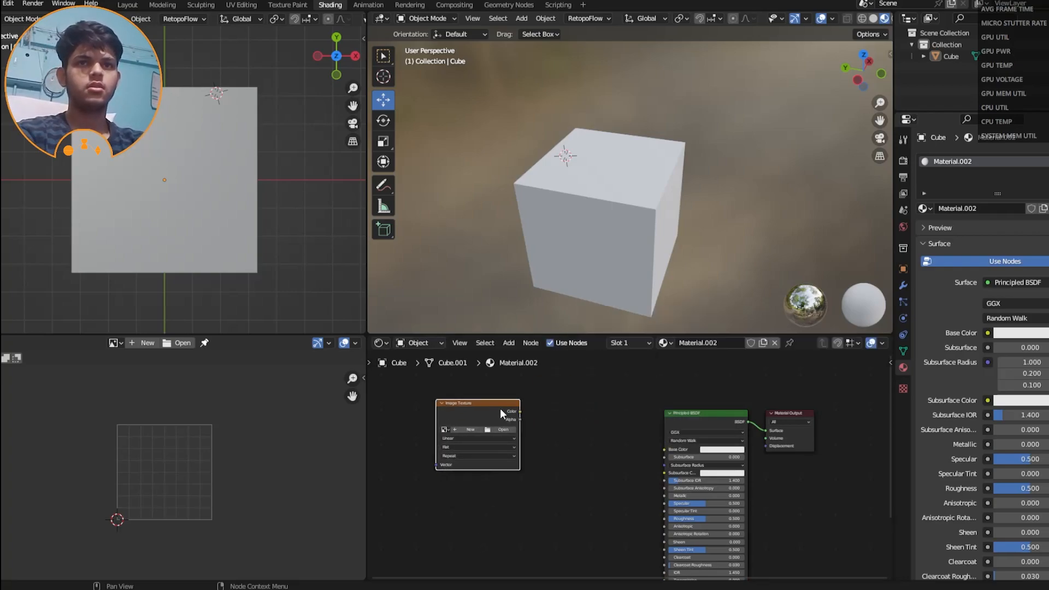
click(494, 432)
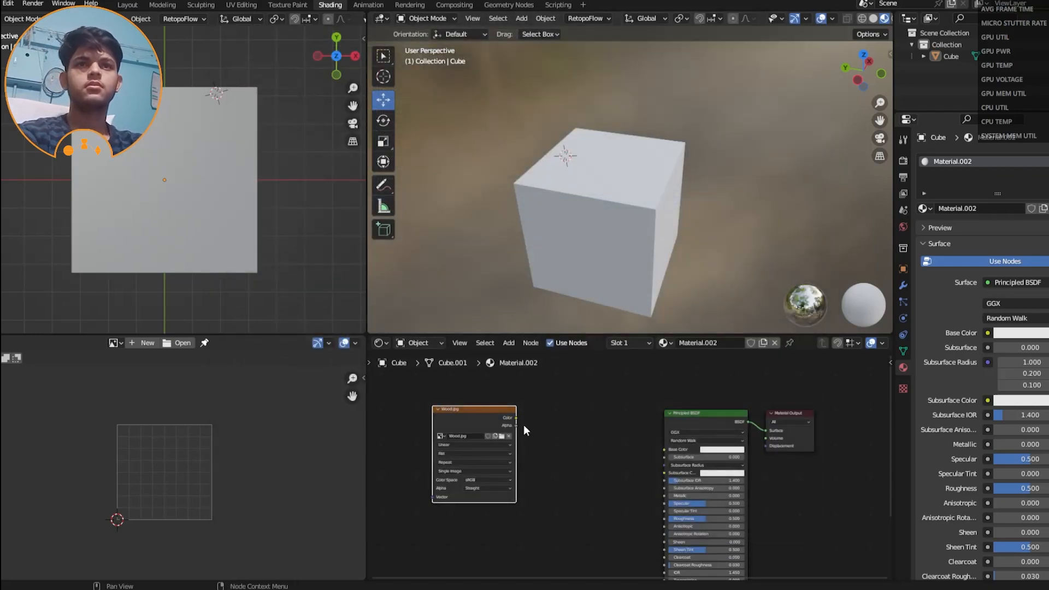
Step: Connect the Wood.jpg node's Color output to the Principled BSDF's Base Color and nudge the texture node slightly lower
drag(516, 417, 664, 449)
middle_drag(804, 274, 595, 158)
scroll(593, 180, up, 2)
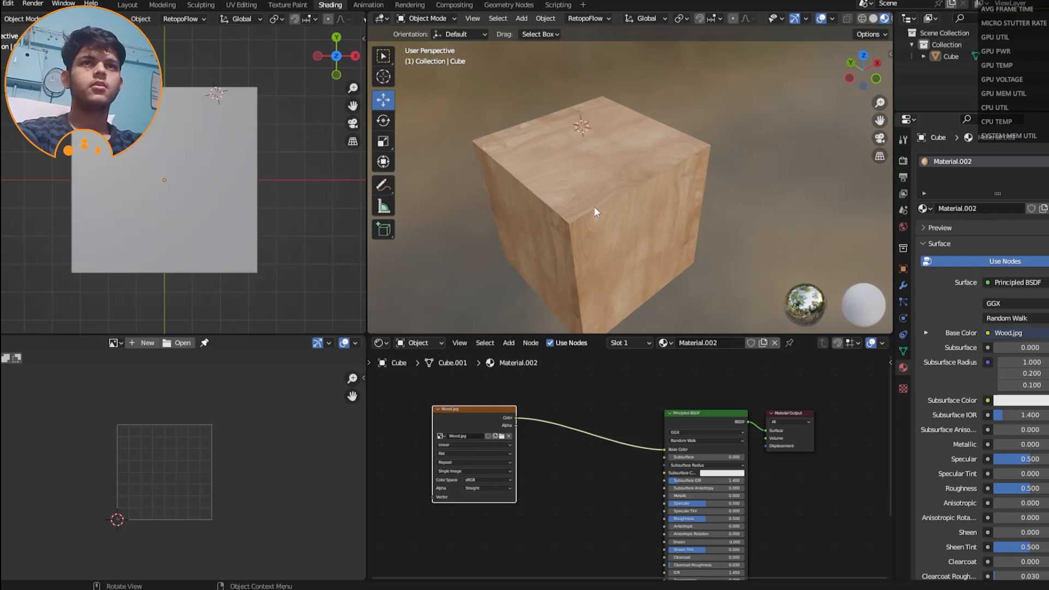
scroll(620, 464, down, 2)
middle_drag(613, 467, 630, 444)
drag(499, 397, 481, 413)
scroll(605, 445, up, 1)
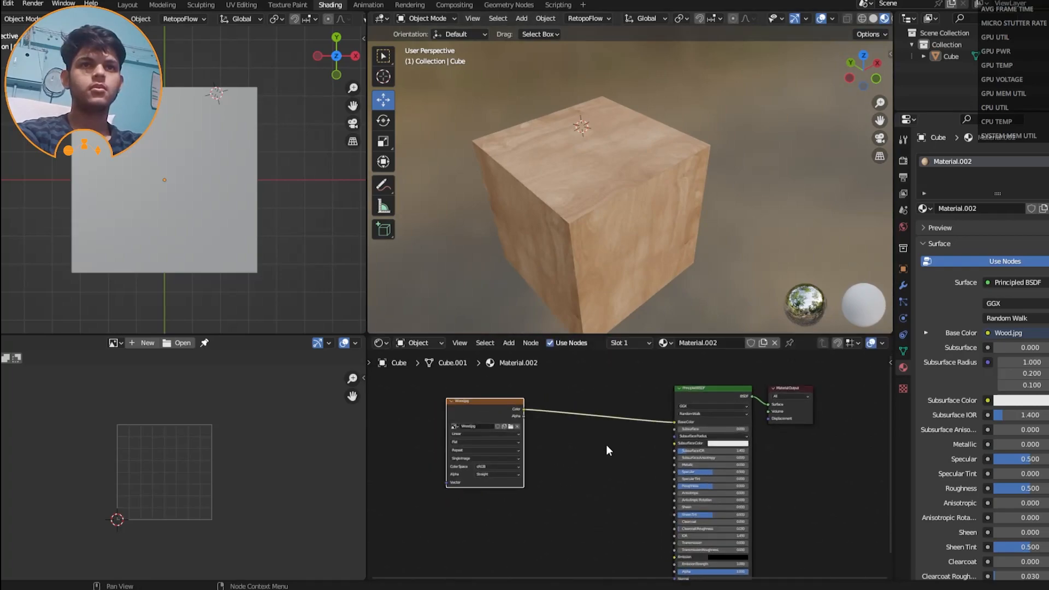
middle_drag(605, 445, 611, 410)
scroll(644, 470, up, 2)
middle_drag(665, 504, 604, 481)
scroll(650, 456, up, 4)
scroll(599, 382, down, 3)
scroll(578, 462, down, 2)
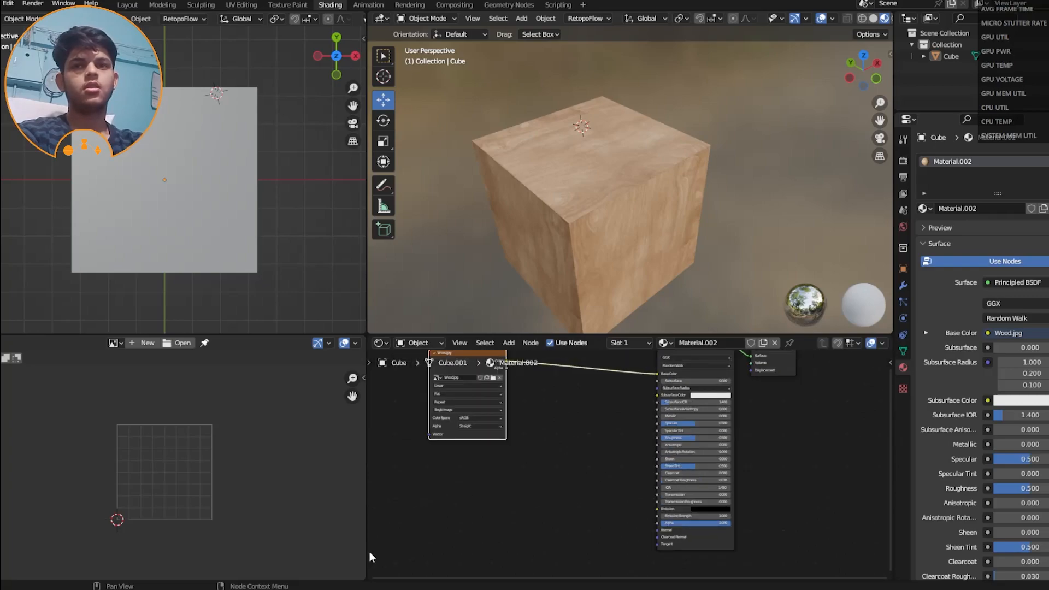
Step: Switch to File Explorer and open Wood.jpg from the recent files in the image viewer
click(406, 589)
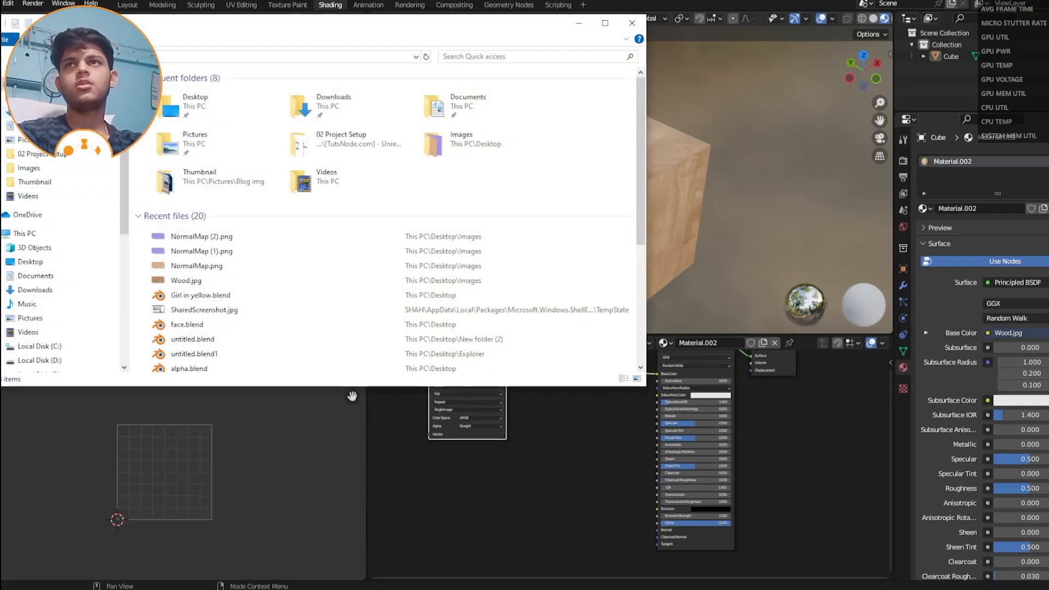
click(31, 98)
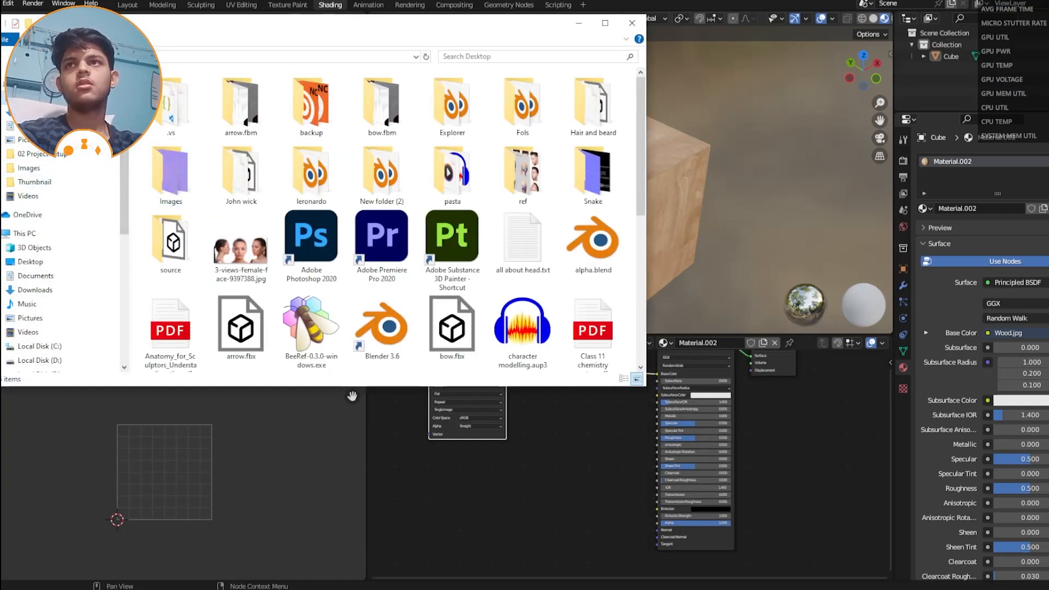
click(28, 84)
click(178, 282)
double_click(178, 282)
Step: Examine the grain of the wood texture image, close the viewer and return to Blender
scroll(548, 260, up, 3)
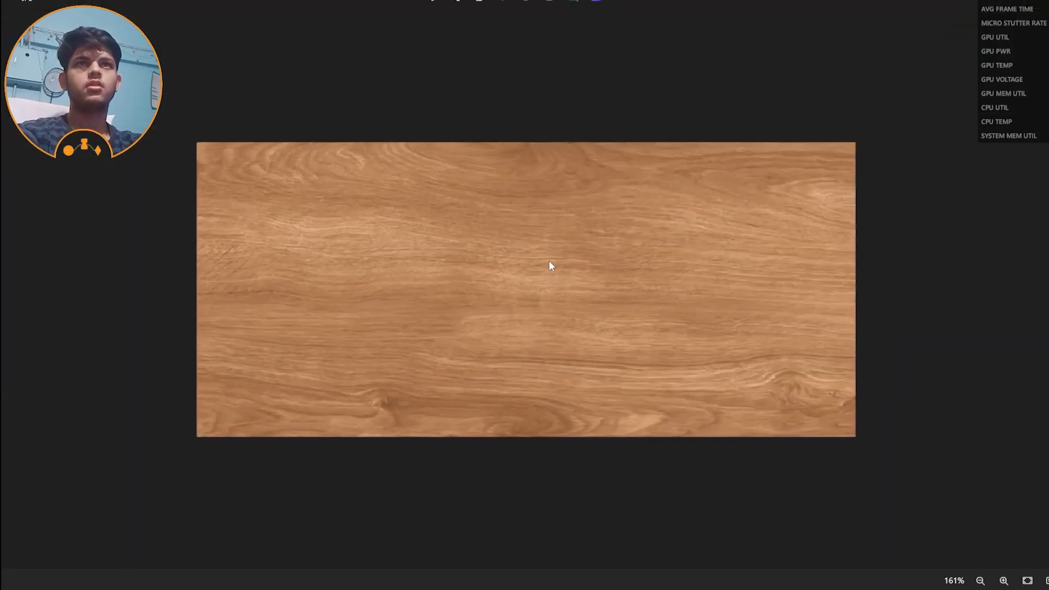
scroll(571, 262, down, 2)
scroll(579, 272, down, 1)
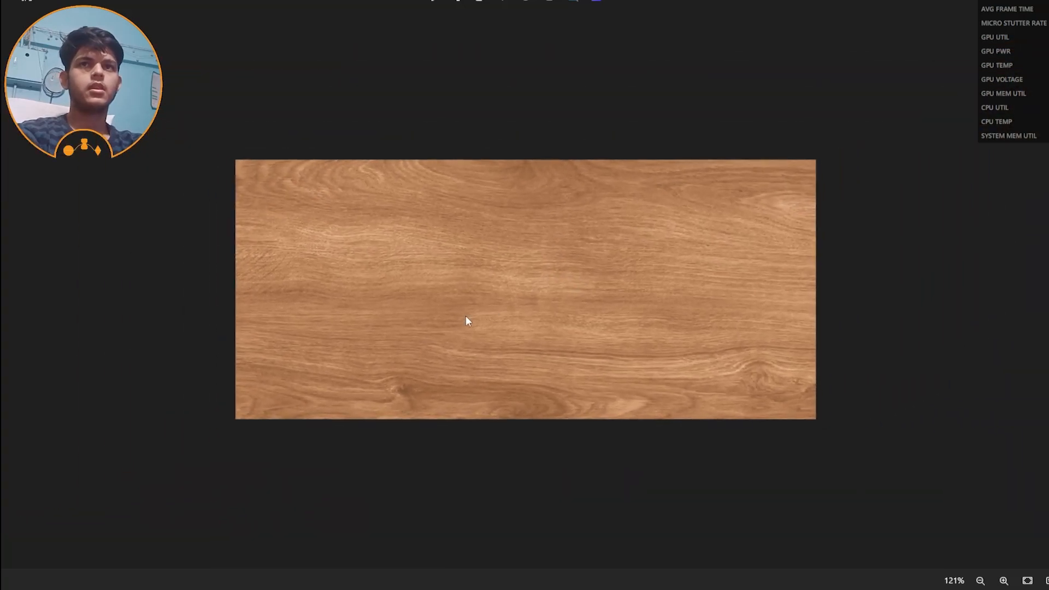
scroll(394, 304, up, 3)
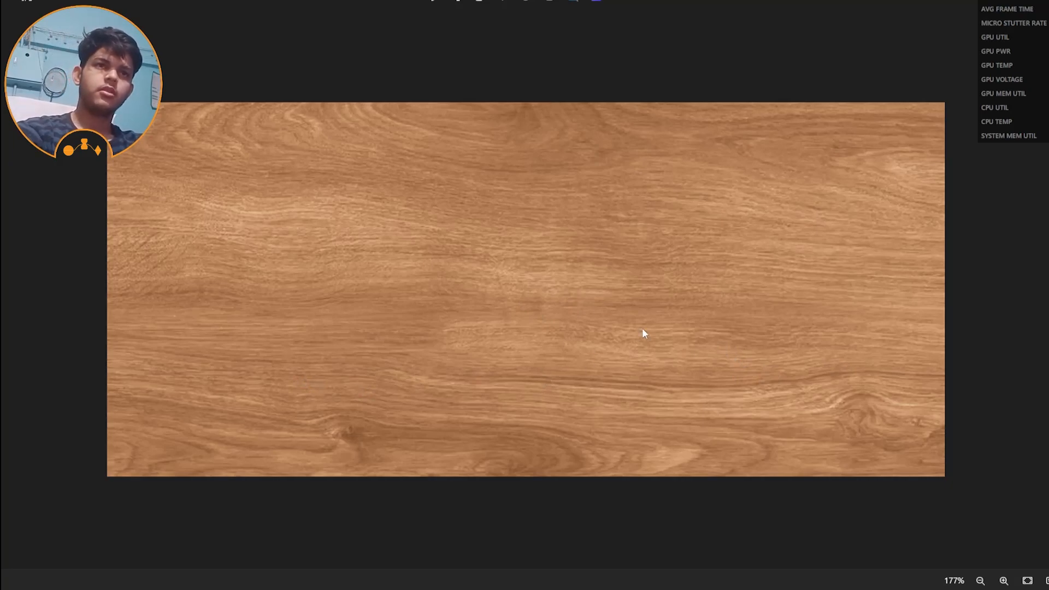
scroll(641, 328, down, 2)
click(1048, 0)
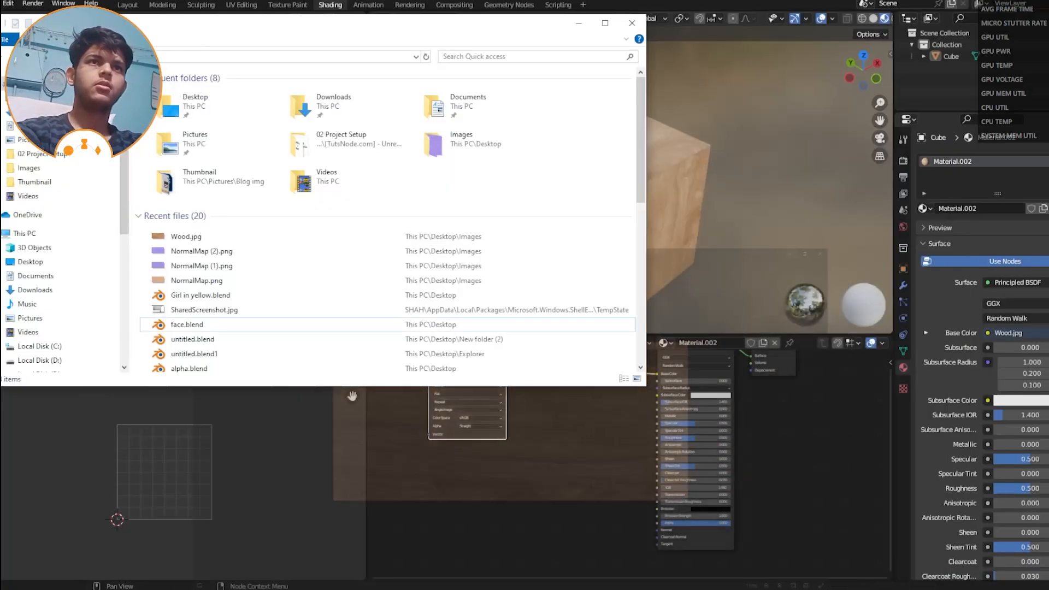
click(580, 24)
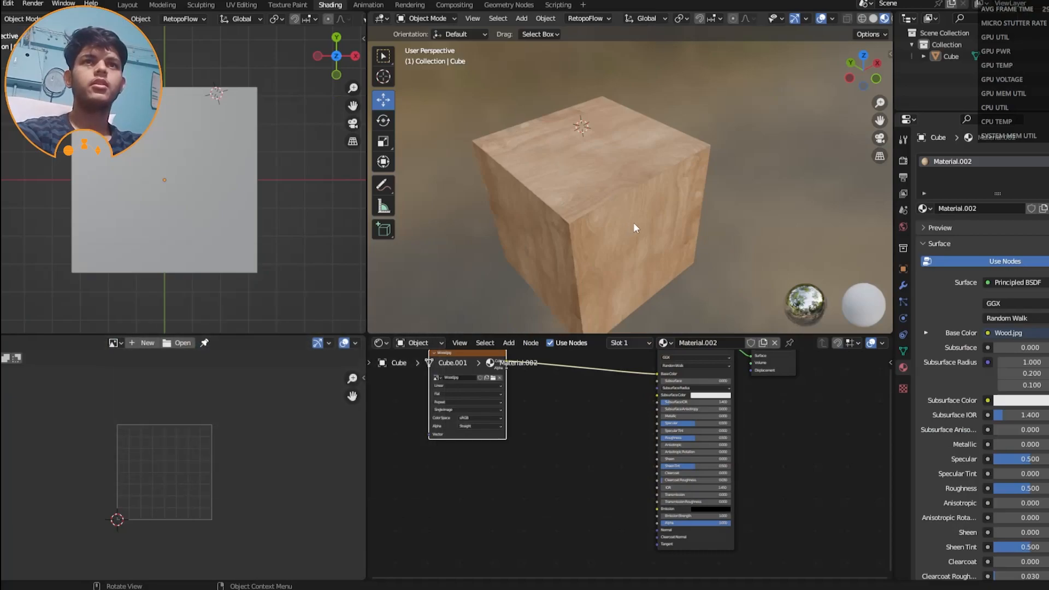
Step: Set the Principled BSDF's Specular to 0 and its Roughness to 1
middle_drag(634, 222, 574, 157)
scroll(680, 175, up, 5)
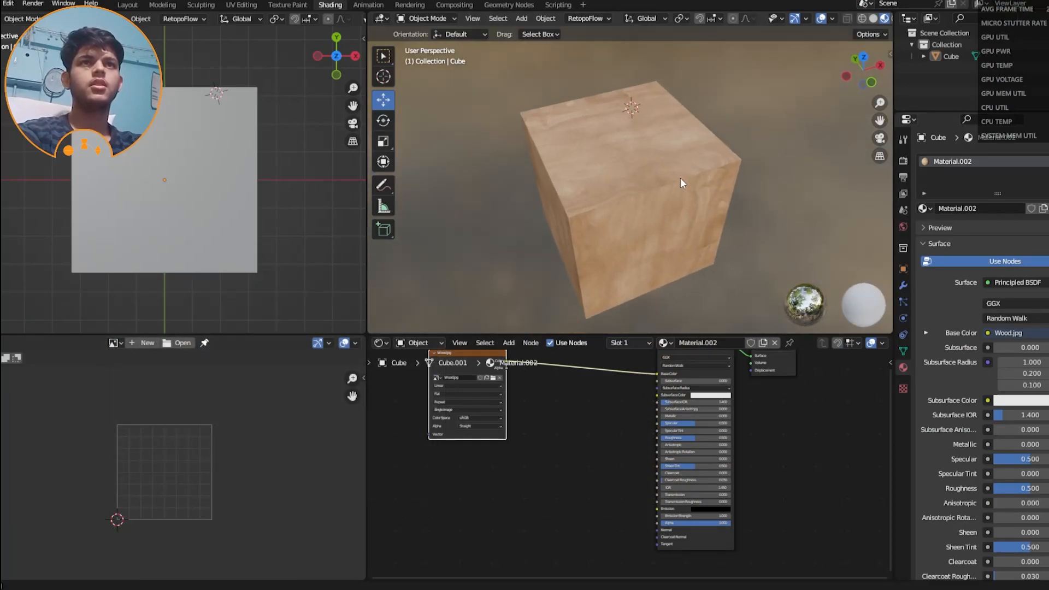
scroll(644, 445, up, 2)
middle_drag(654, 436, 573, 468)
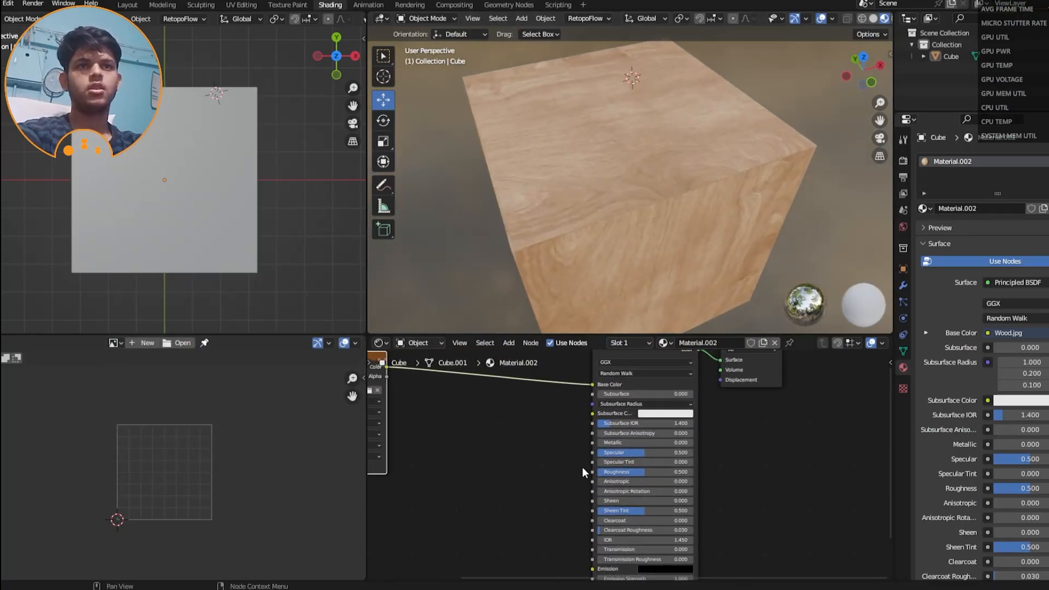
scroll(617, 456, up, 1)
drag(622, 450, 560, 450)
drag(634, 473, 677, 473)
Step: Examine the wood-textured cube from several angles and distances to judge how flat its surface looks
scroll(683, 198, down, 4)
mouse_move(683, 198)
middle_down()
mouse_move(673, 203)
mouse_move(662, 130)
mouse_move(668, 201)
middle_up()
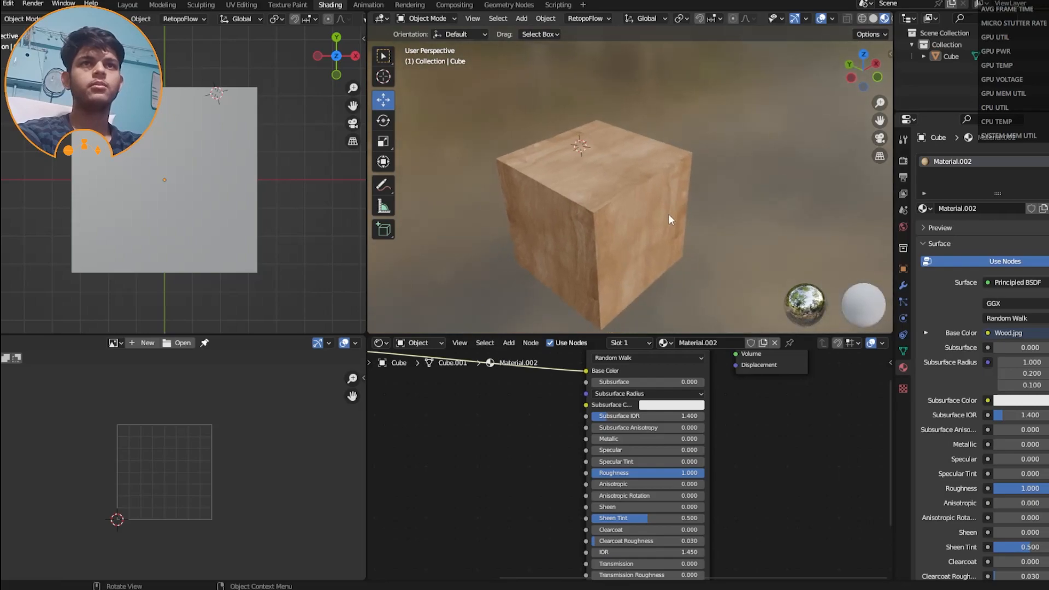
scroll(654, 178, down, 2)
scroll(625, 176, up, 3)
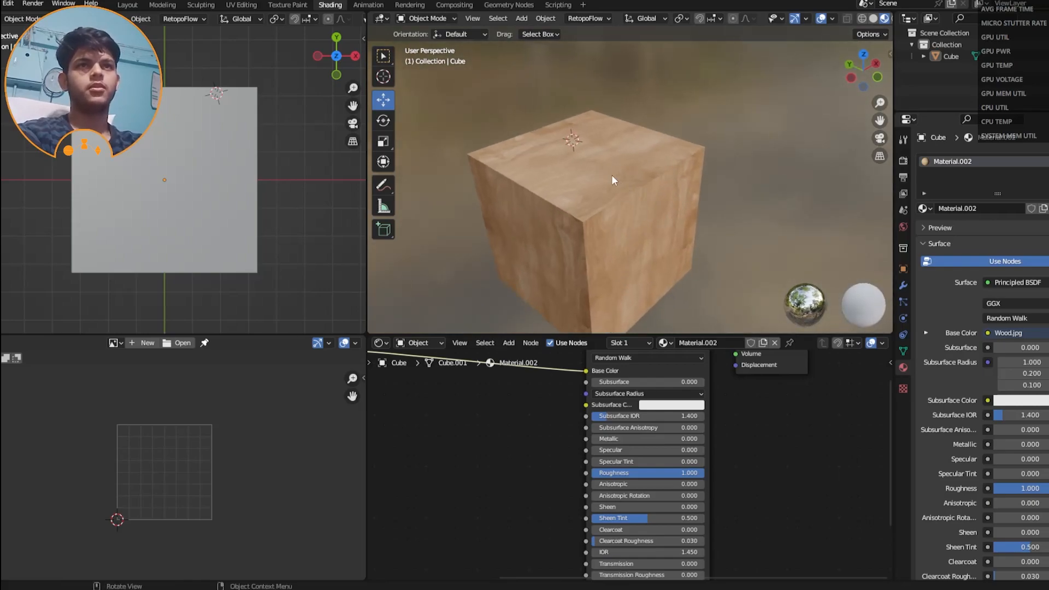
middle_drag(616, 225, 591, 214)
scroll(591, 214, down, 1)
scroll(591, 212, up, 2)
scroll(573, 186, down, 1)
scroll(572, 210, down, 2)
middle_drag(616, 166, 596, 235)
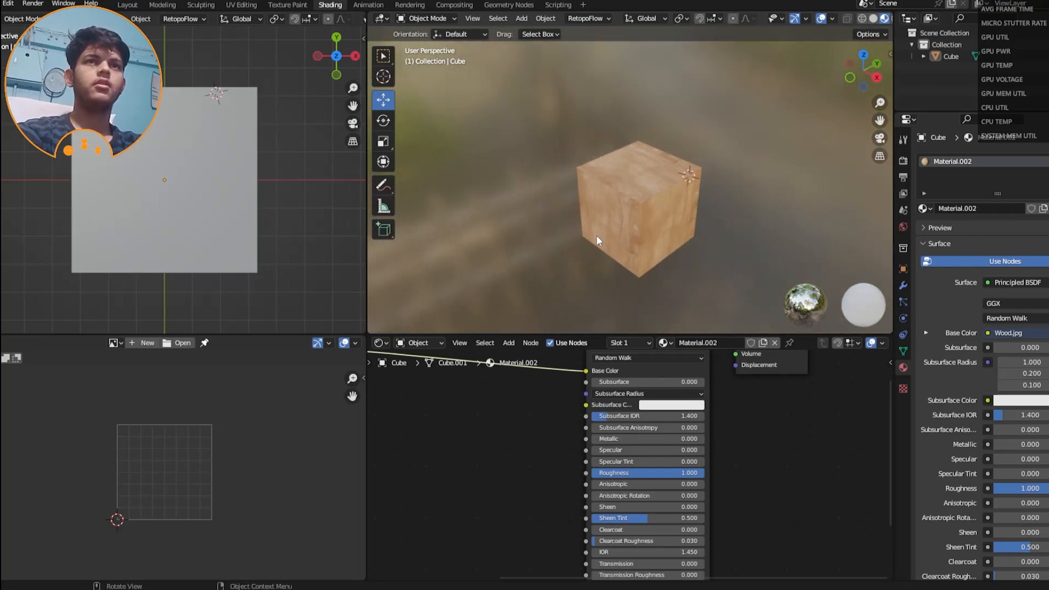
scroll(611, 210, up, 3)
middle_drag(620, 175, 704, 218)
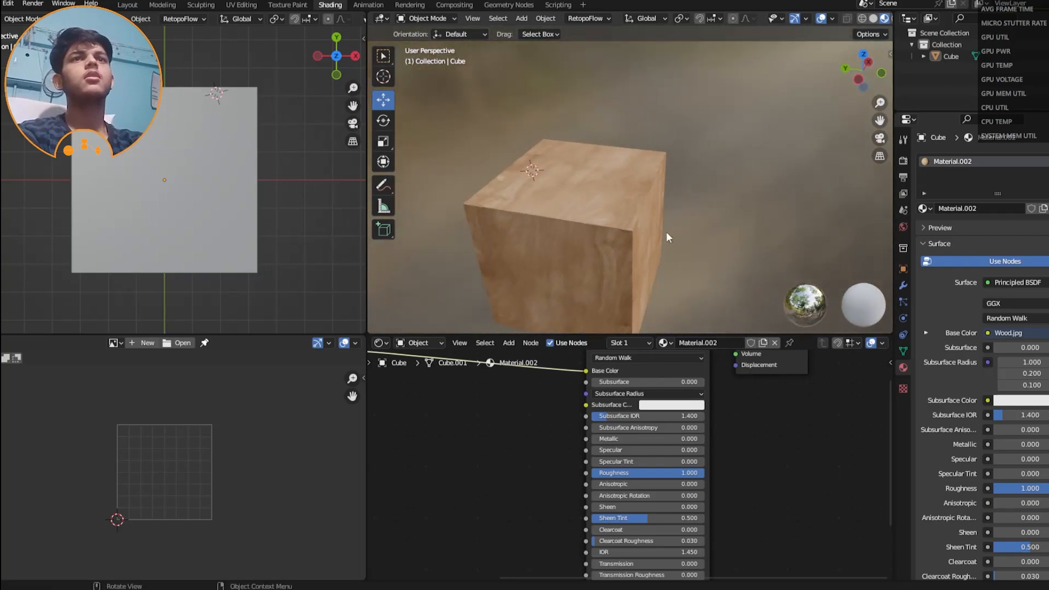
middle_drag(595, 207, 559, 183)
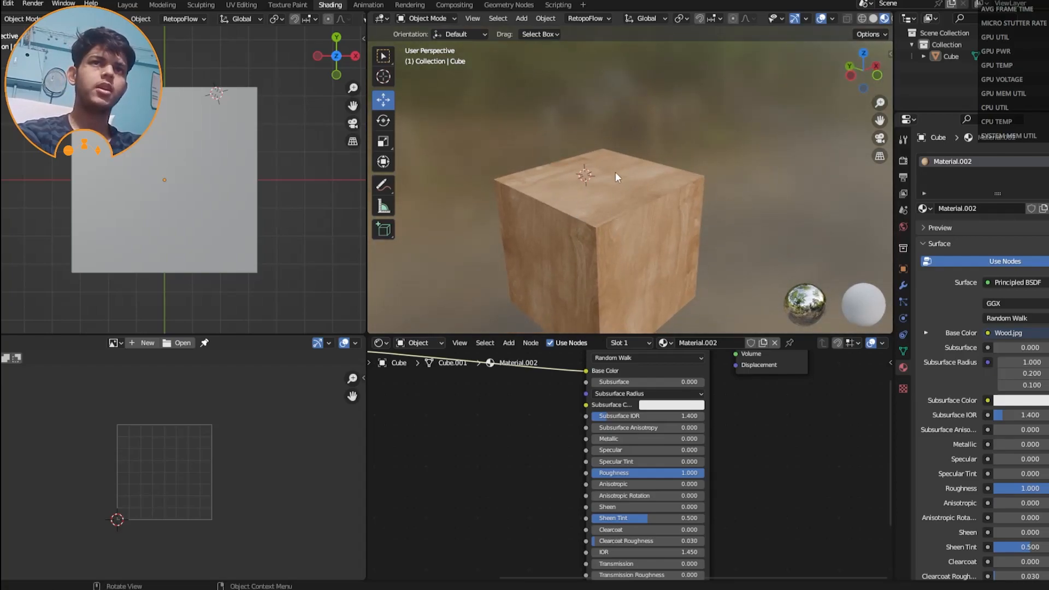
middle_drag(588, 215, 588, 278)
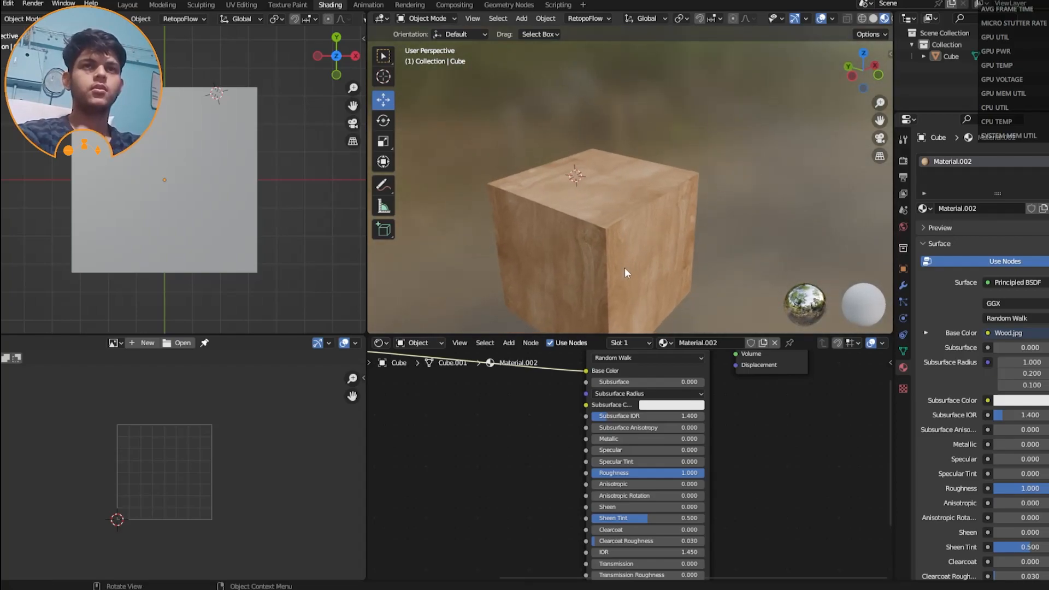
Step: Add a Bump node with Wood.jpg's Color feeding its Height, and connect its Normal output to the Principled BSDF's Normal
scroll(679, 449, down, 5)
scroll(660, 453, down, 3)
middle_drag(647, 449, 618, 411)
drag(549, 373, 510, 397)
mouse_move(536, 431)
middle_down()
mouse_move(535, 408)
mouse_move(552, 432)
middle_up()
drag(529, 369, 571, 459)
text(bump)
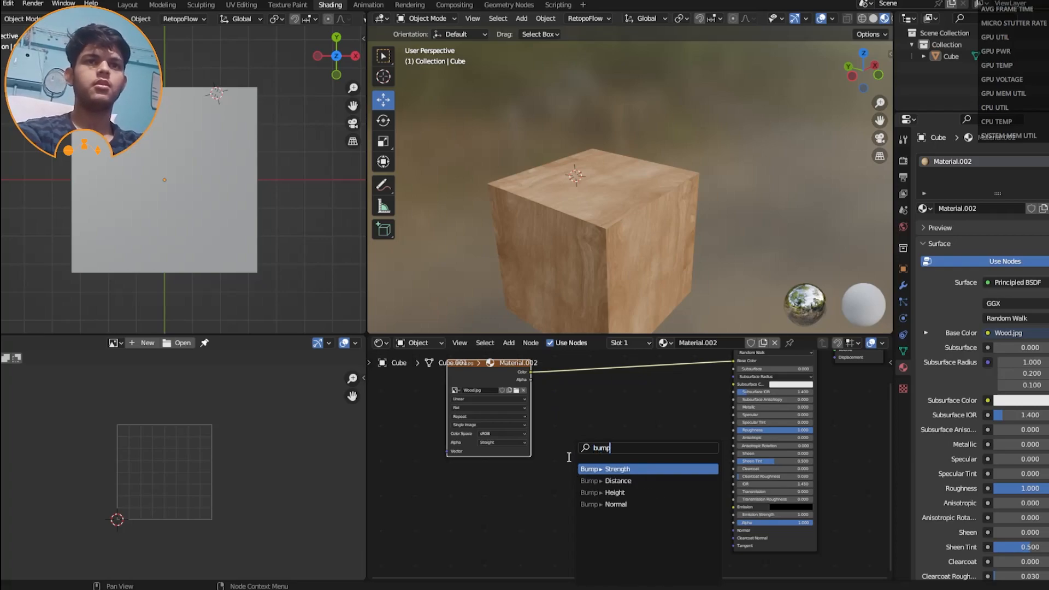
click(644, 495)
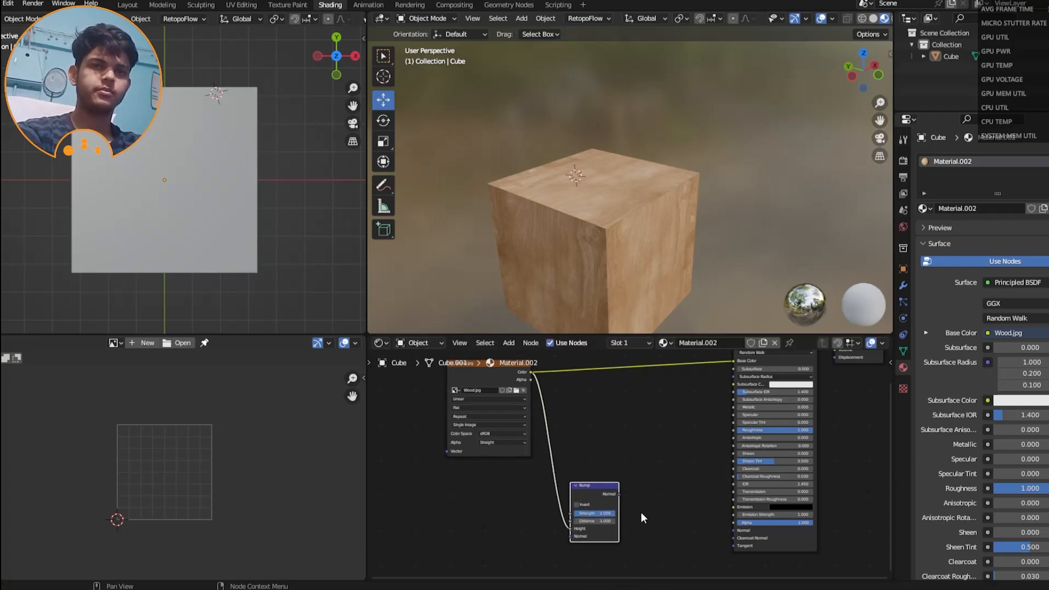
drag(618, 496, 731, 532)
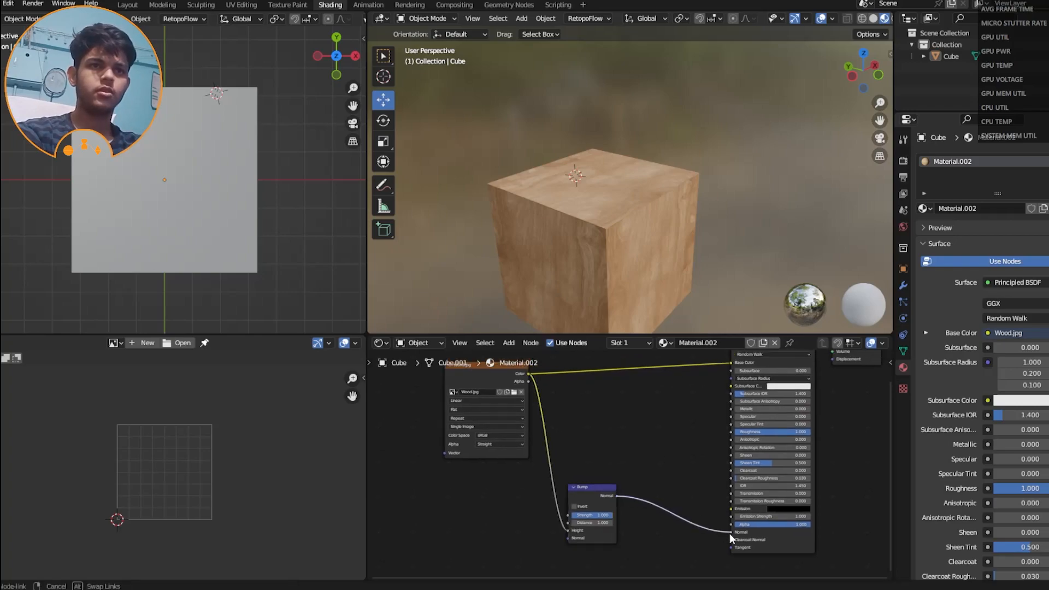
Step: Examine the bump relief on the cube's wooden faces from different angles
scroll(639, 476, up, 1)
scroll(640, 478, up, 2)
middle_drag(614, 256, 615, 206)
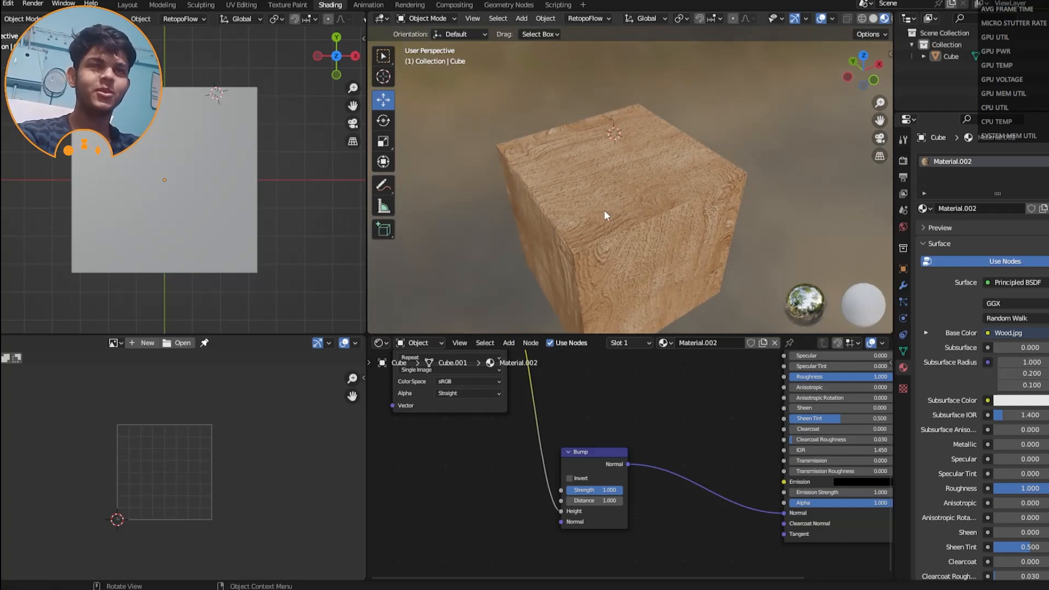
middle_drag(486, 208, 491, 277)
middle_drag(586, 224, 627, 242)
scroll(611, 402, down, 1)
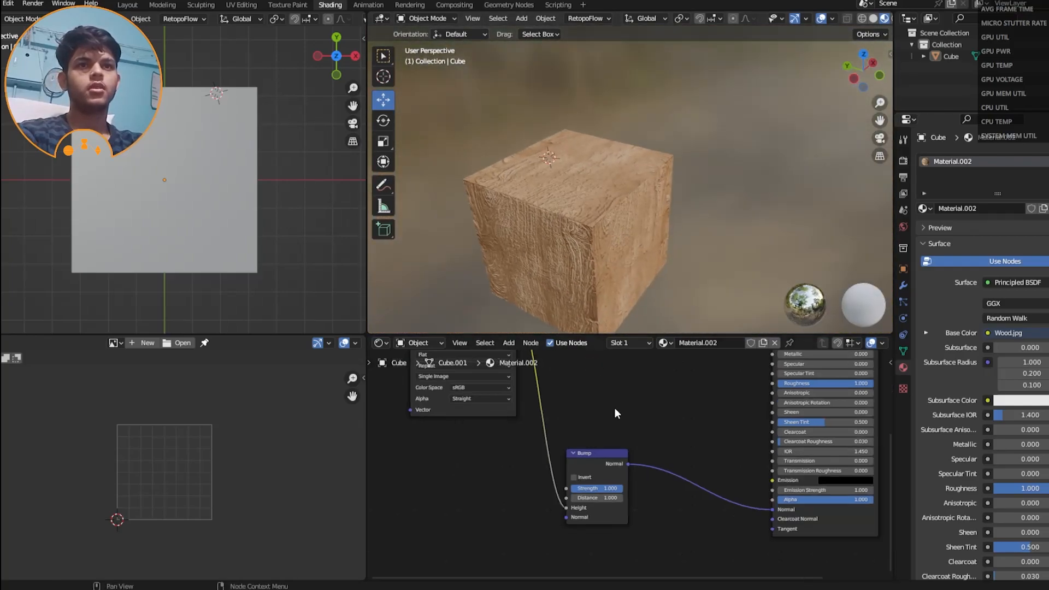
Step: Reroute the Bump node's Normal output from the Principled BSDF's Normal input to the Material Output's Displacement input
scroll(656, 424, down, 1)
scroll(689, 430, up, 1)
middle_drag(703, 426, 656, 441)
drag(723, 526, 683, 508)
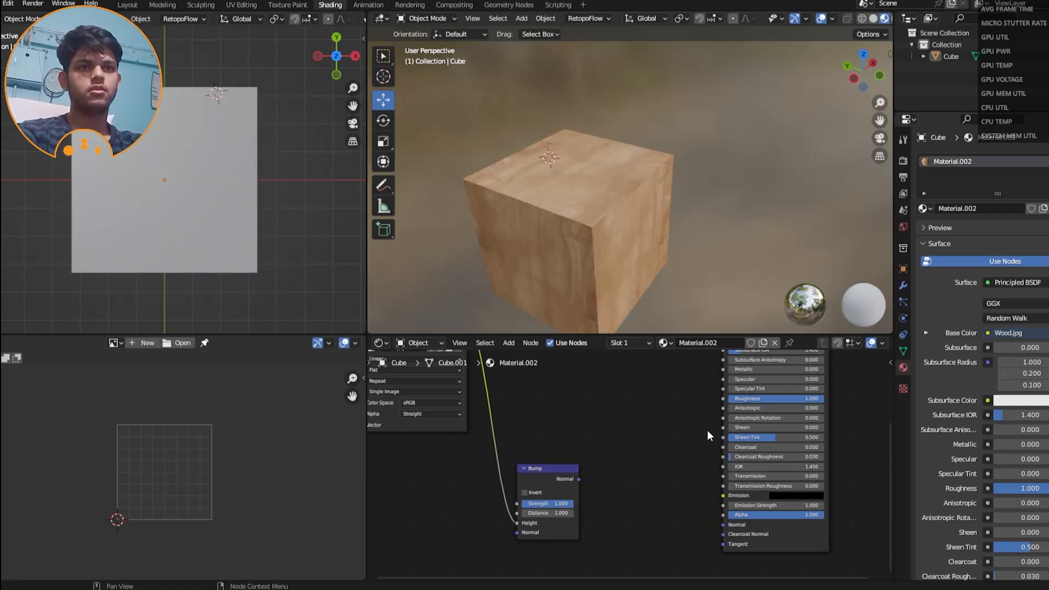
scroll(708, 430, down, 3)
middle_drag(710, 429, 566, 519)
scroll(674, 444, up, 3)
drag(689, 408, 398, 515)
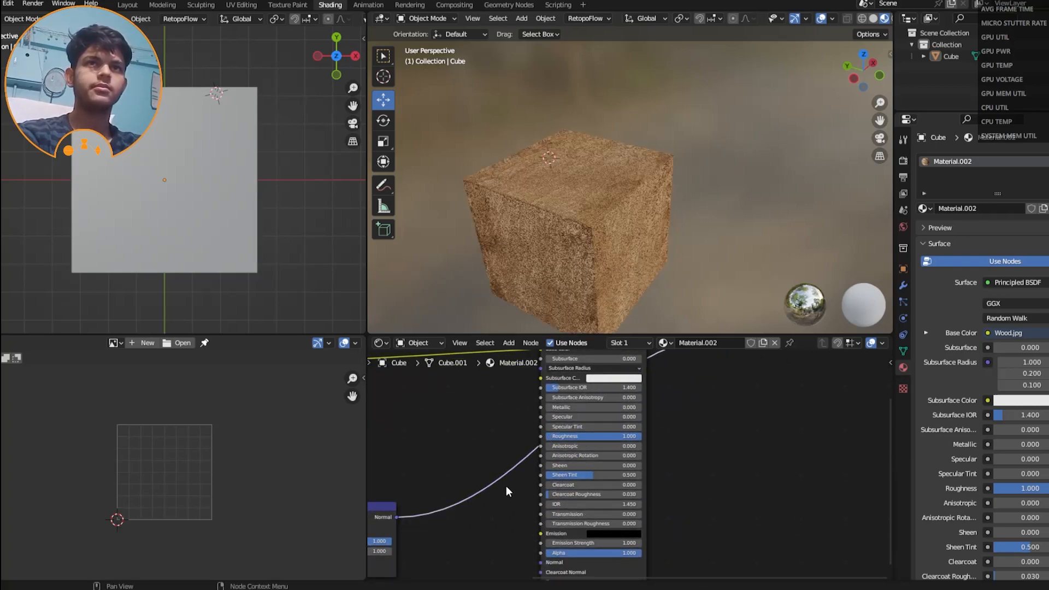
Step: Inspect the displaced cube and disconnect the Bump node from the Material Output's Displacement input
middle_drag(579, 290, 589, 152)
scroll(599, 194, down, 6)
middle_drag(601, 201, 687, 164)
scroll(749, 421, down, 4)
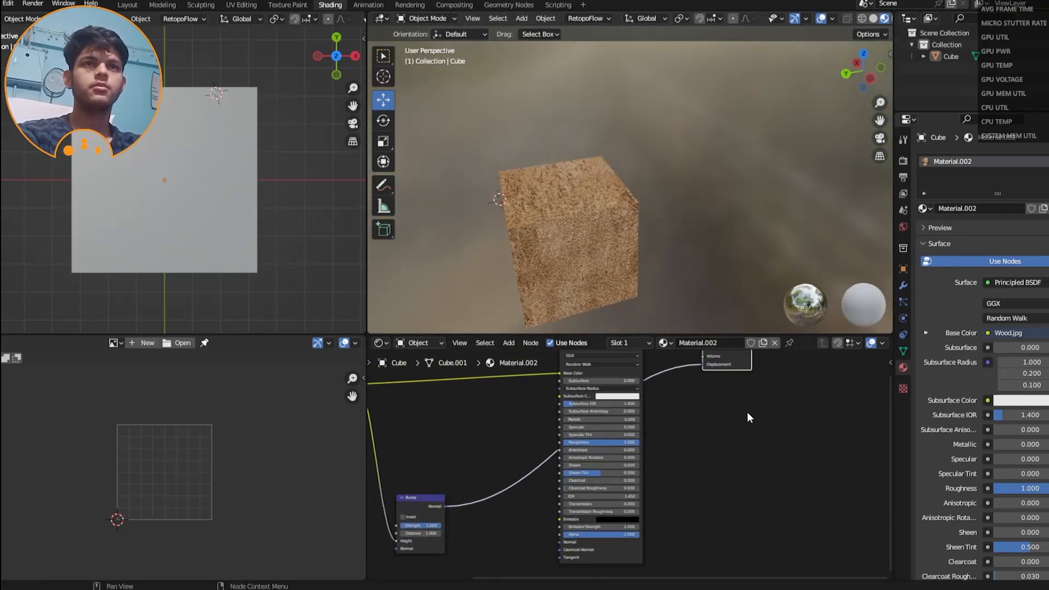
scroll(697, 445, up, 2)
drag(692, 423, 667, 465)
middle_drag(666, 468, 697, 393)
scroll(546, 498, up, 3)
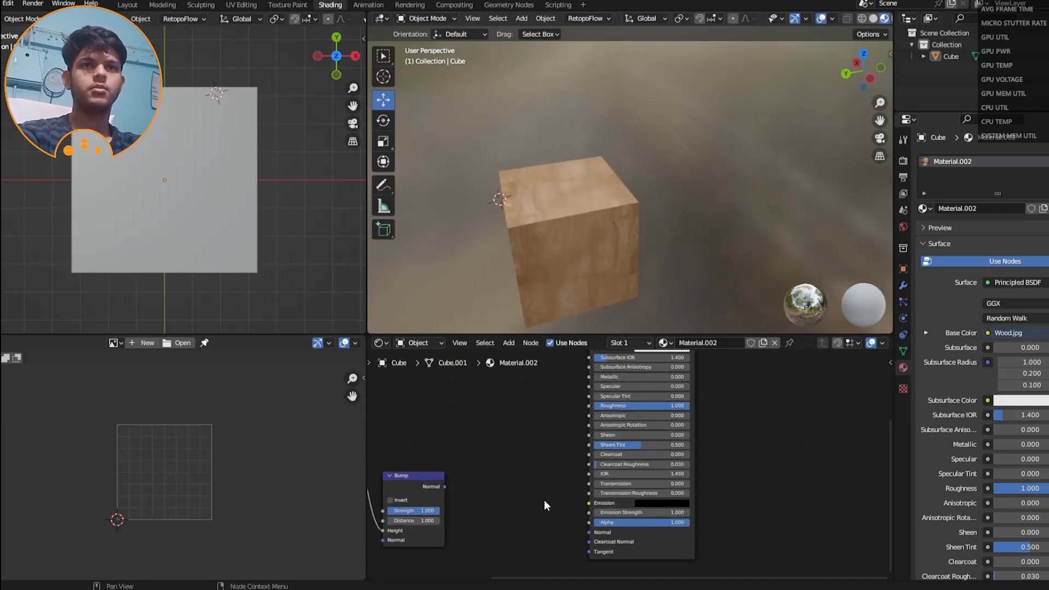
Step: Reconnect the Bump node's Normal output to the Principled BSDF's Normal input
middle_drag(546, 498, 716, 479)
scroll(696, 479, up, 1)
scroll(754, 423, down, 2)
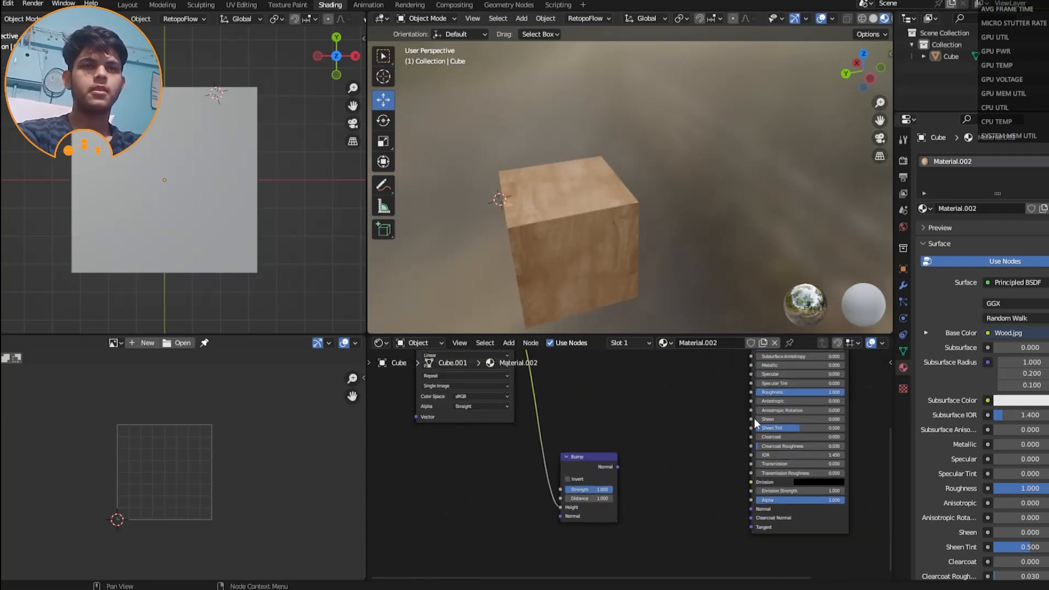
middle_drag(741, 414, 675, 442)
middle_drag(647, 492, 573, 495)
scroll(648, 533, down, 1)
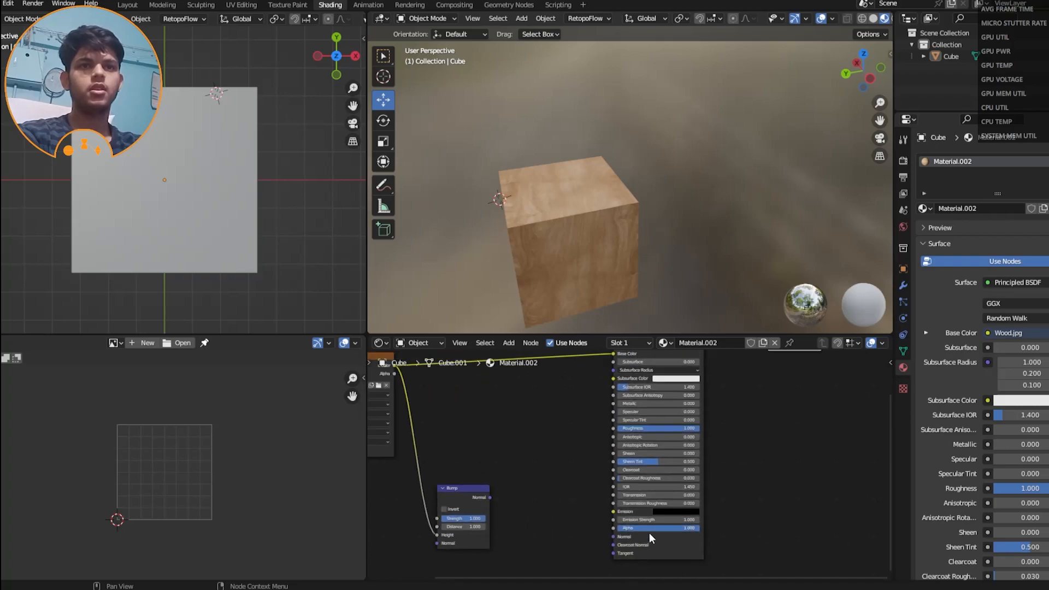
drag(488, 497, 612, 537)
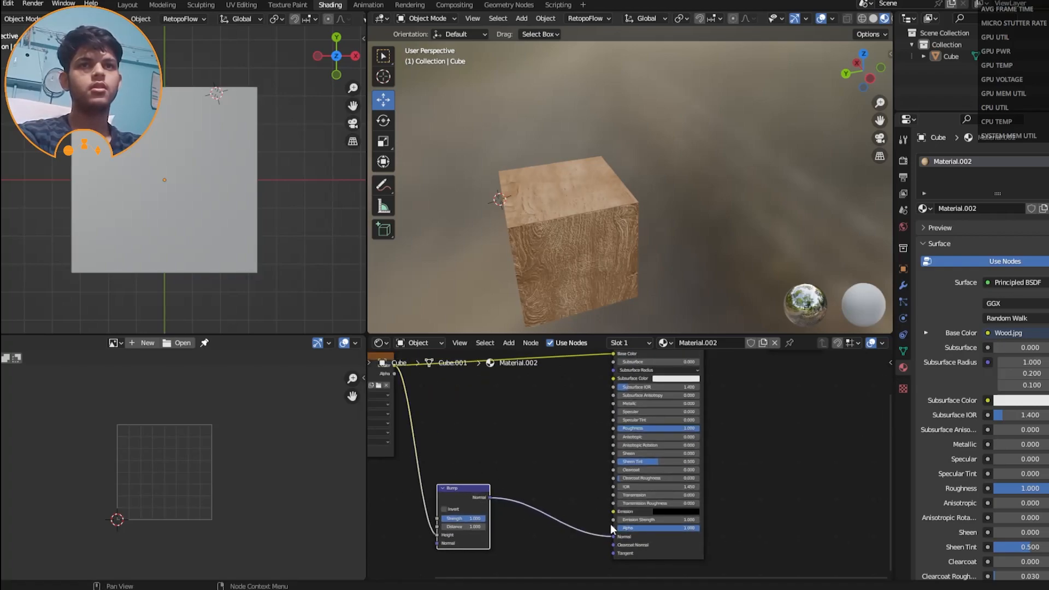
Step: Show the scene statistics in the 3D viewport and examine the cube's geometry counts and bumped wood surface
click(831, 19)
click(785, 114)
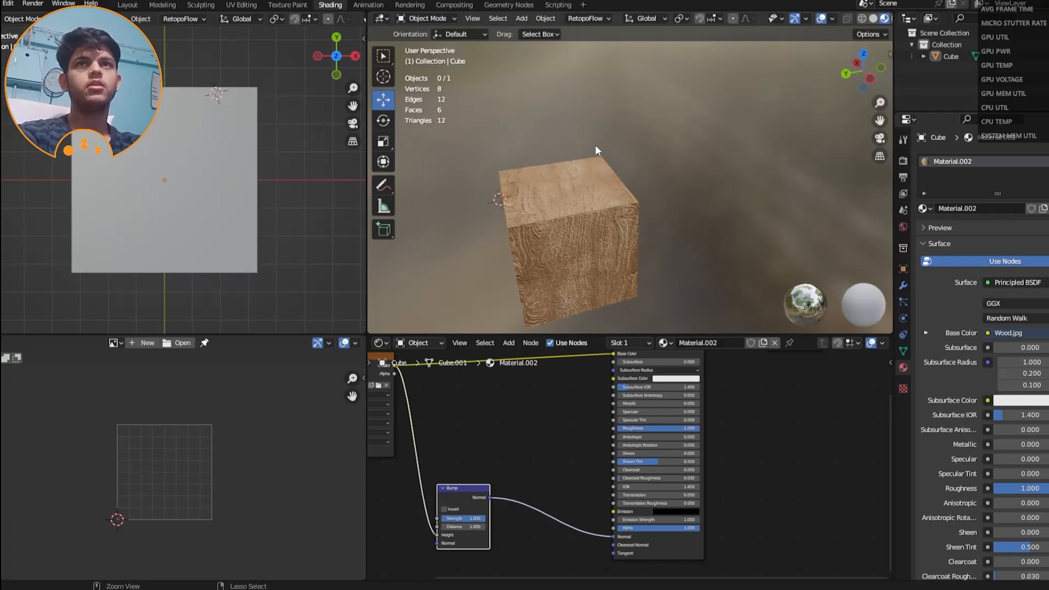
scroll(606, 137, up, 3)
middle_drag(538, 232, 640, 204)
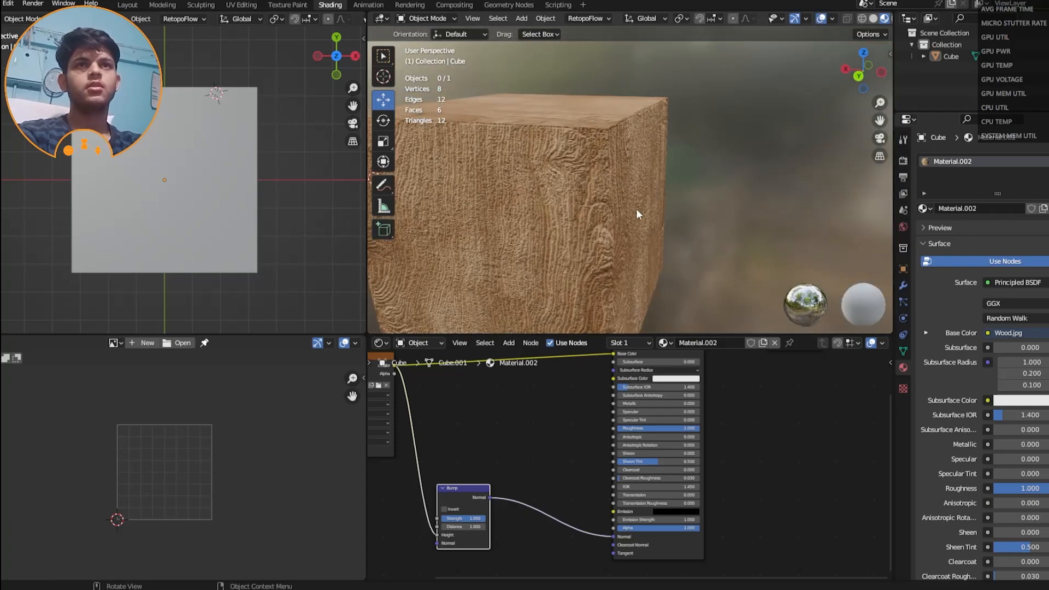
middle_drag(467, 513, 523, 509)
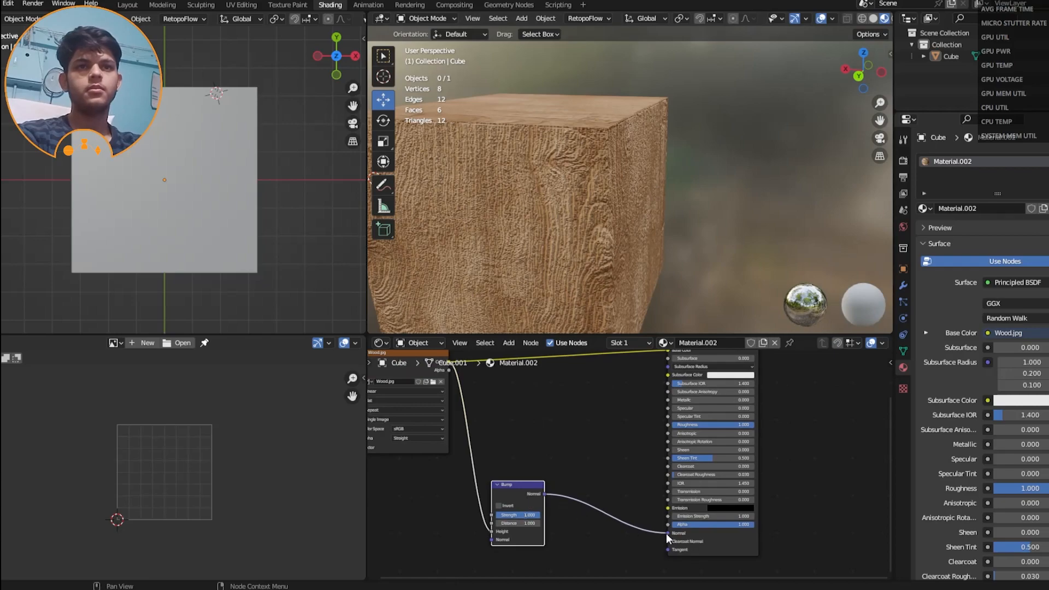
scroll(560, 199, down, 3)
middle_drag(560, 199, 571, 111)
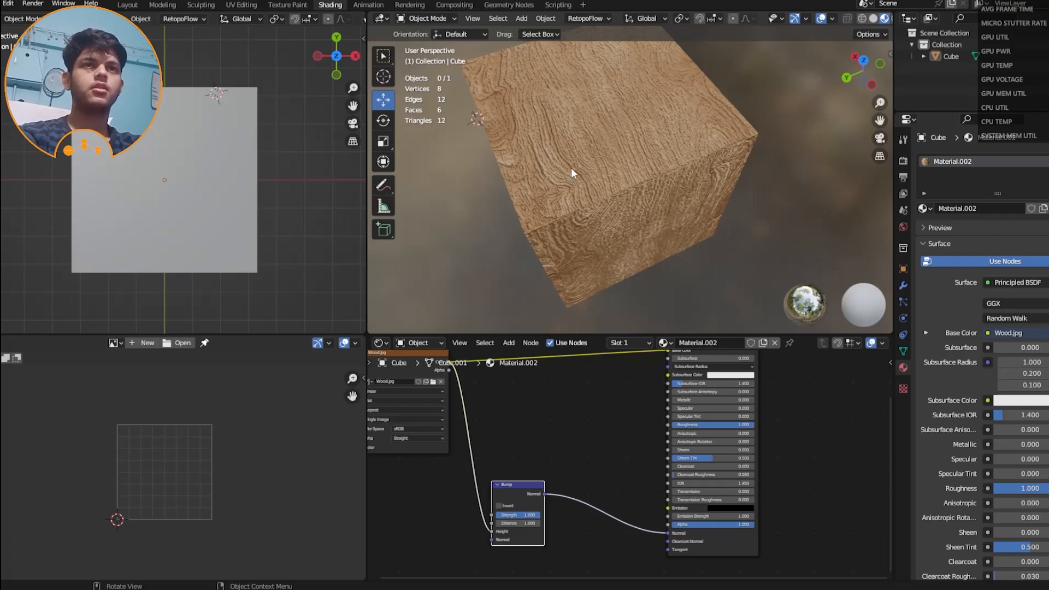
shift+middle_drag(599, 140, 626, 205)
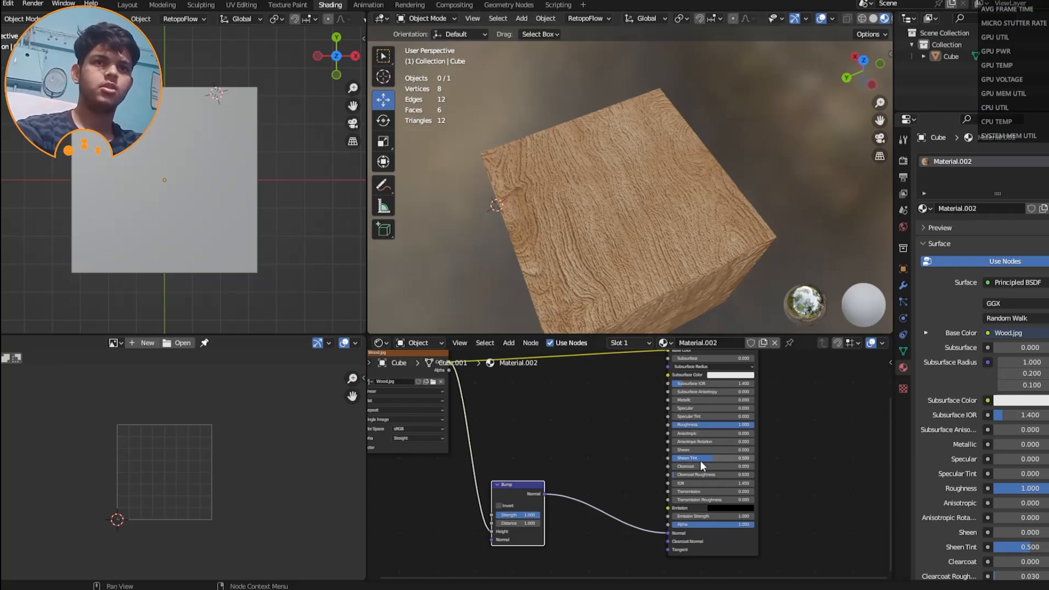
Step: Move the Bump node's link from the Principled BSDF's Normal to the Material Output's Displacement for comparison with the statistics
drag(668, 533, 825, 418)
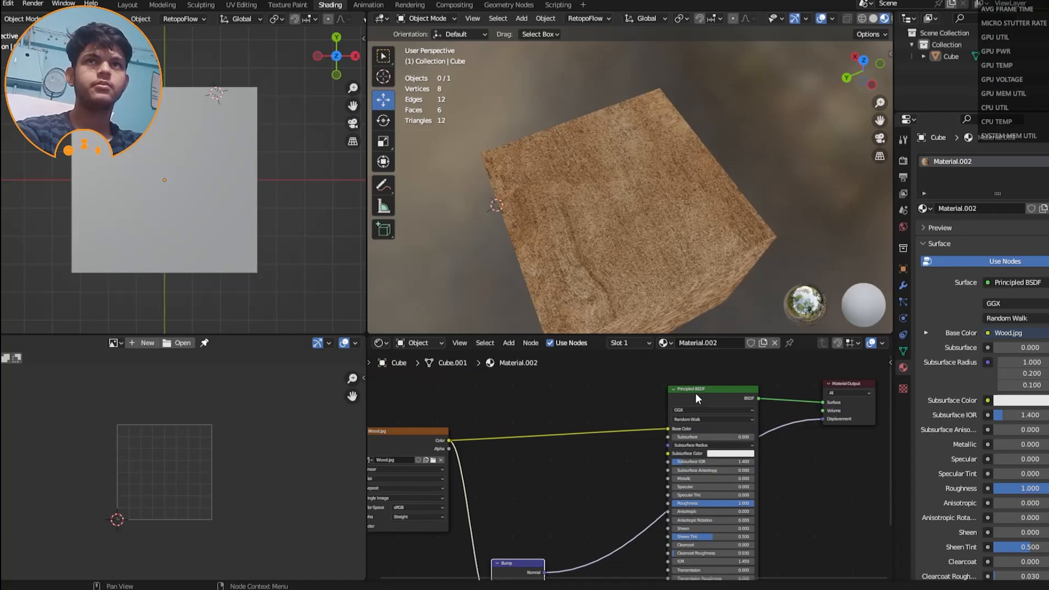
mouse_move(546, 195)
middle_down()
mouse_move(601, 164)
mouse_move(595, 106)
mouse_move(588, 209)
mouse_move(547, 203)
middle_up()
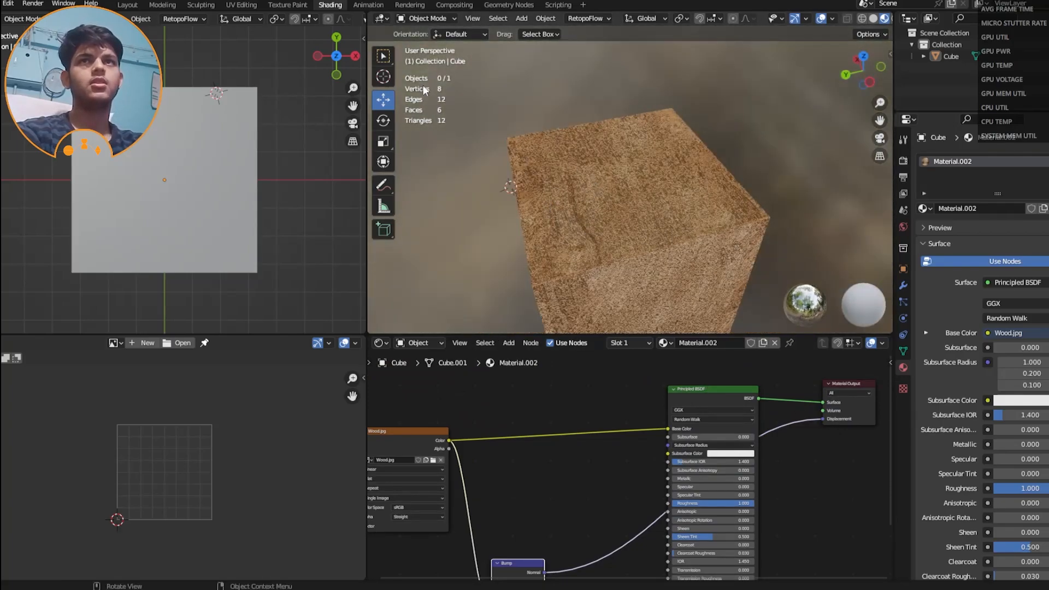
Step: Hide the scene statistics and examine the grainy surface of the displaced cube from several angles
click(833, 20)
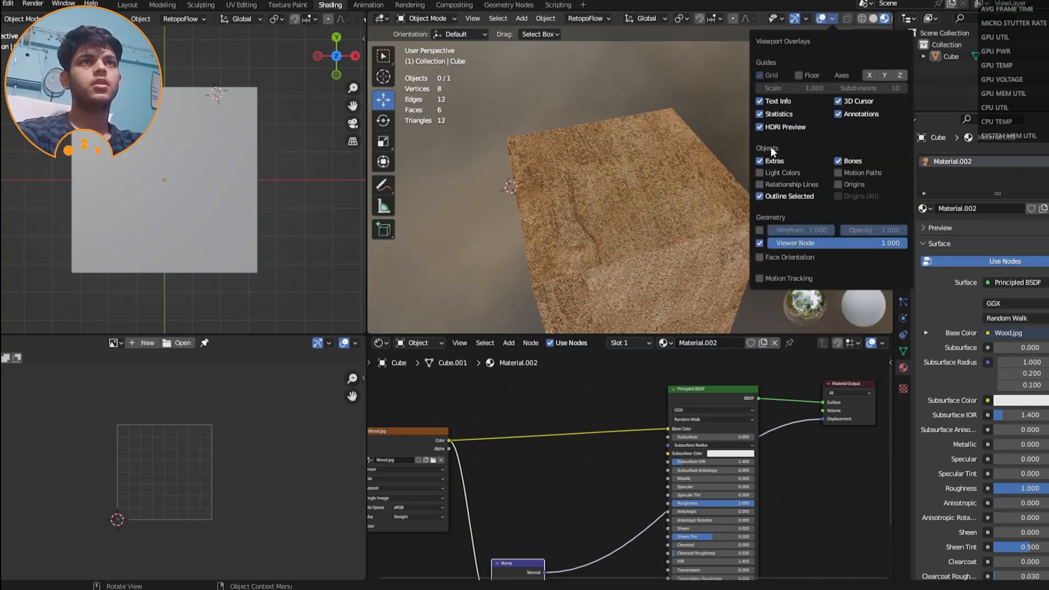
click(767, 113)
scroll(625, 103, down, 3)
middle_drag(629, 130, 709, 176)
scroll(577, 197, up, 4)
middle_drag(577, 198, 590, 133)
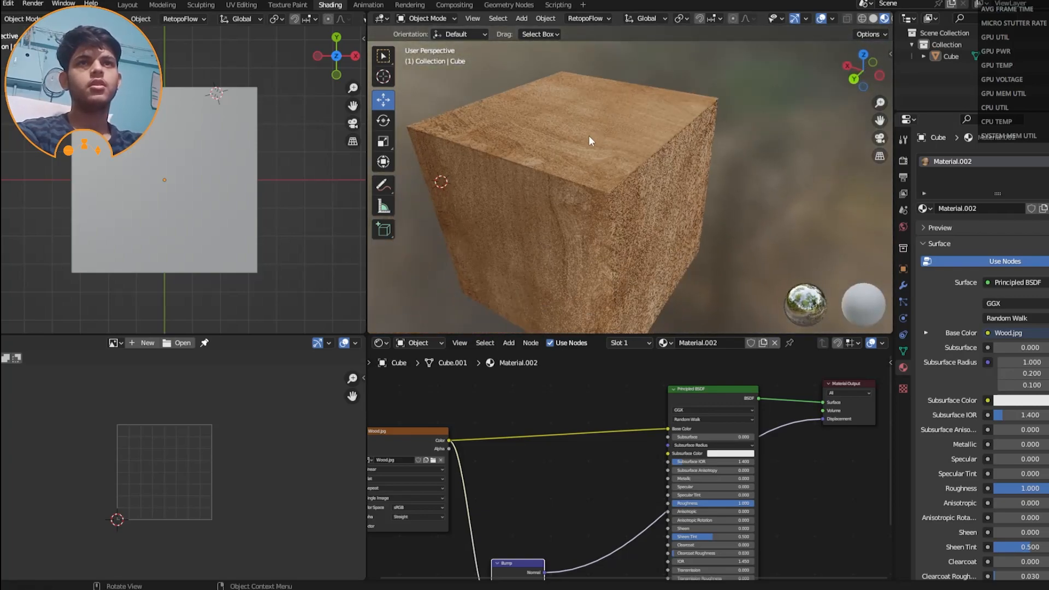
scroll(578, 149, down, 2)
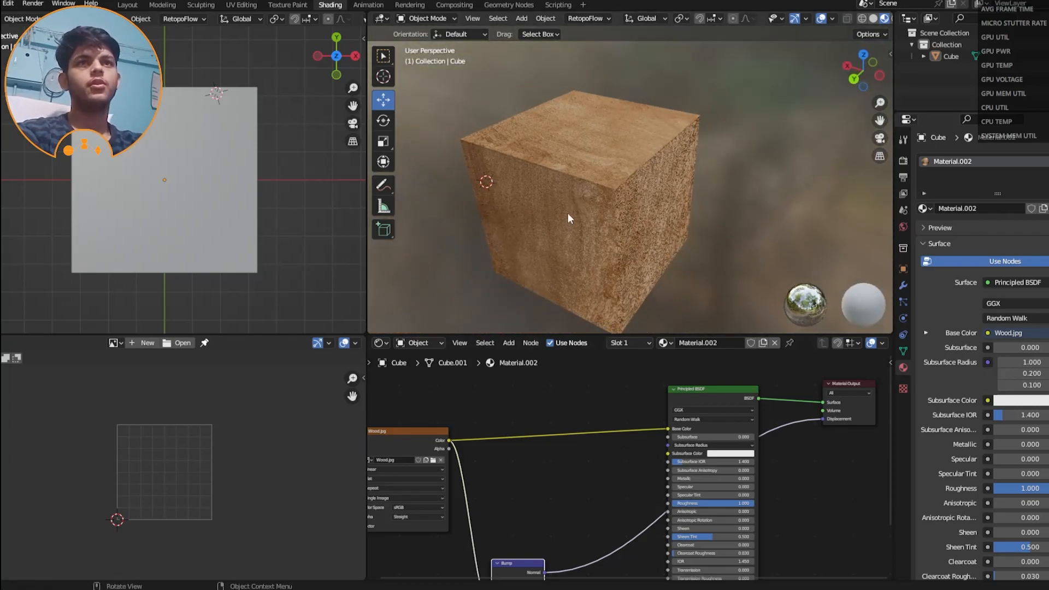
scroll(563, 180, down, 2)
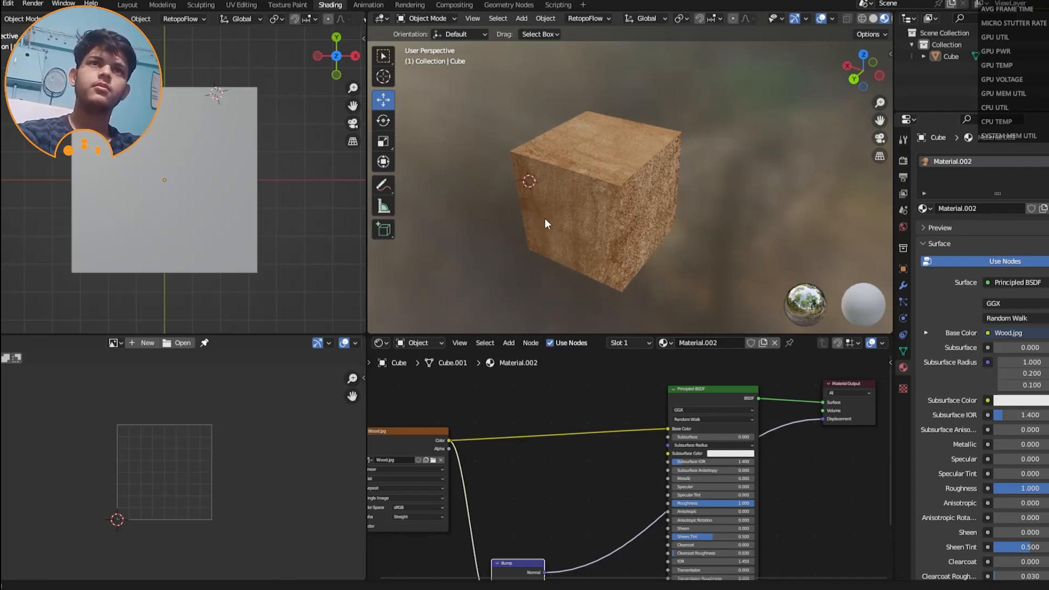
scroll(549, 177, up, 4)
middle_drag(549, 175, 579, 208)
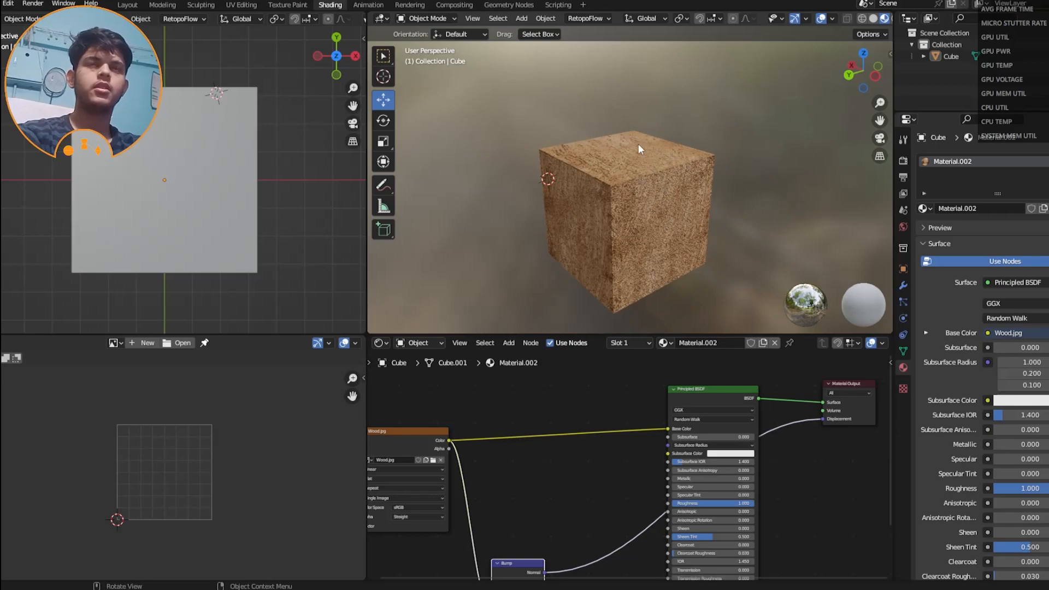
scroll(620, 145, down, 2)
scroll(631, 186, up, 4)
scroll(637, 163, up, 2)
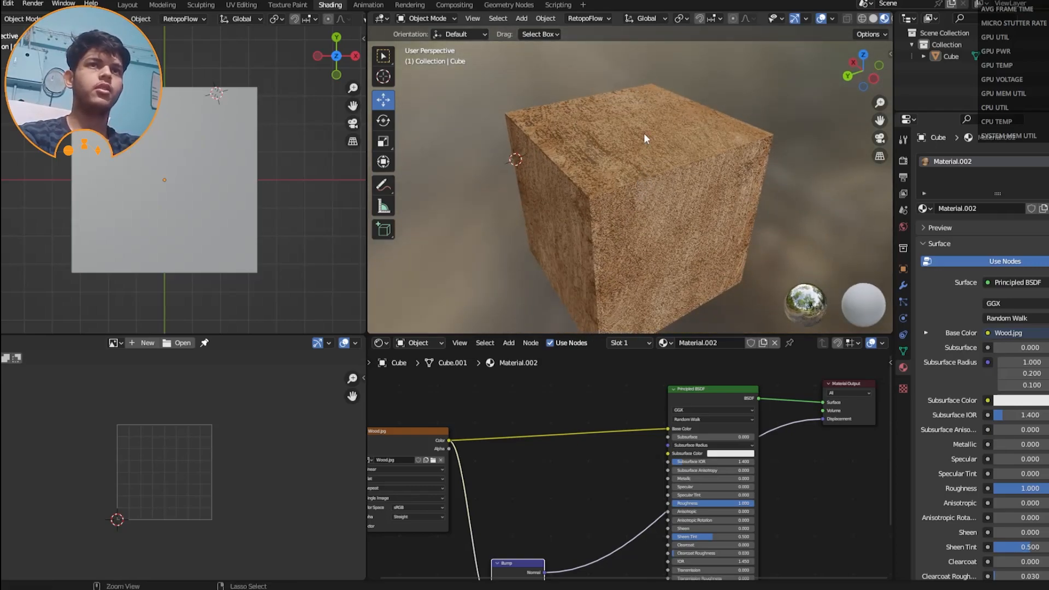
ctrl+middle_drag(643, 133, 638, 145)
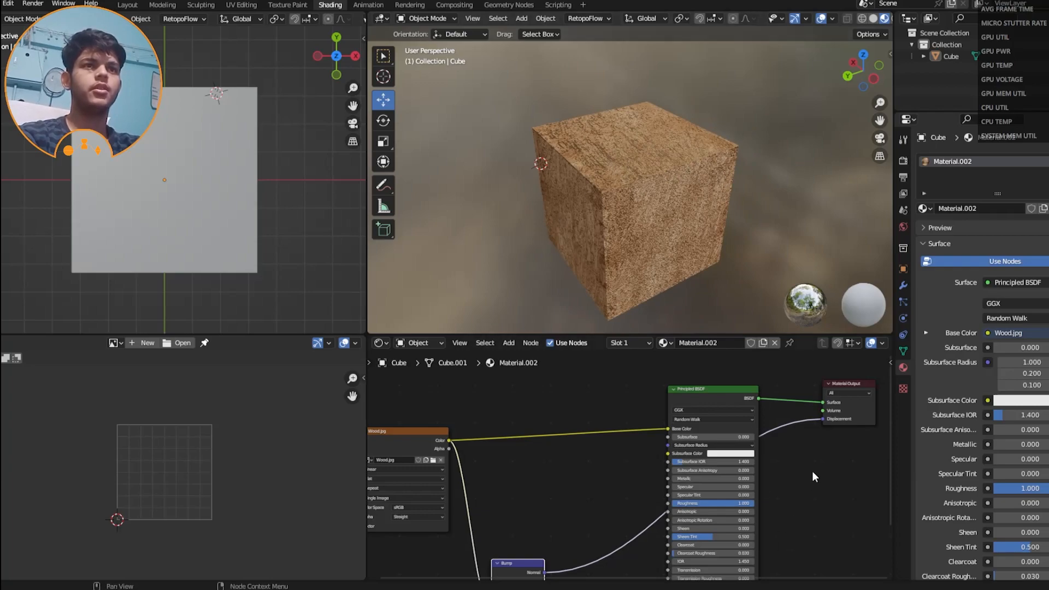
Step: Unlink the Bump node from Displacement and connect its Normal output back to the Principled BSDF's Normal input
drag(823, 418, 764, 457)
middle_drag(544, 572, 525, 457)
drag(523, 456, 649, 495)
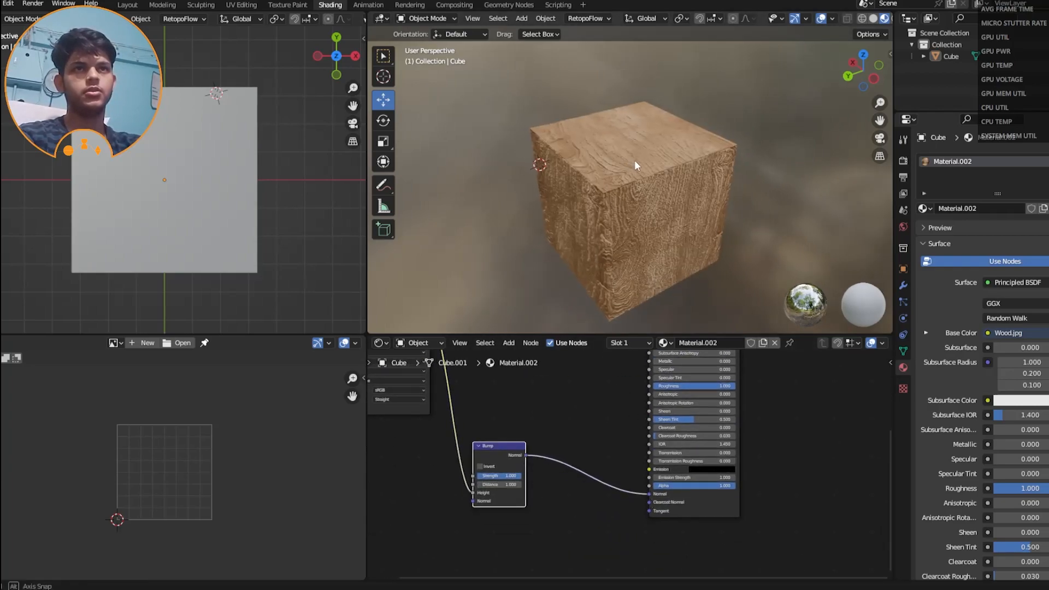
Step: Set the Bump node's Strength to about 0.57 and Distance to about 1.7 while checking the cube's relief
middle_drag(634, 159, 595, 119)
drag(499, 476, 472, 476)
middle_drag(694, 205, 501, 305)
mouse_move(496, 476)
mouse_down()
mouse_move(526, 485)
mouse_move(500, 485)
mouse_up()
middle_drag(634, 317, 621, 210)
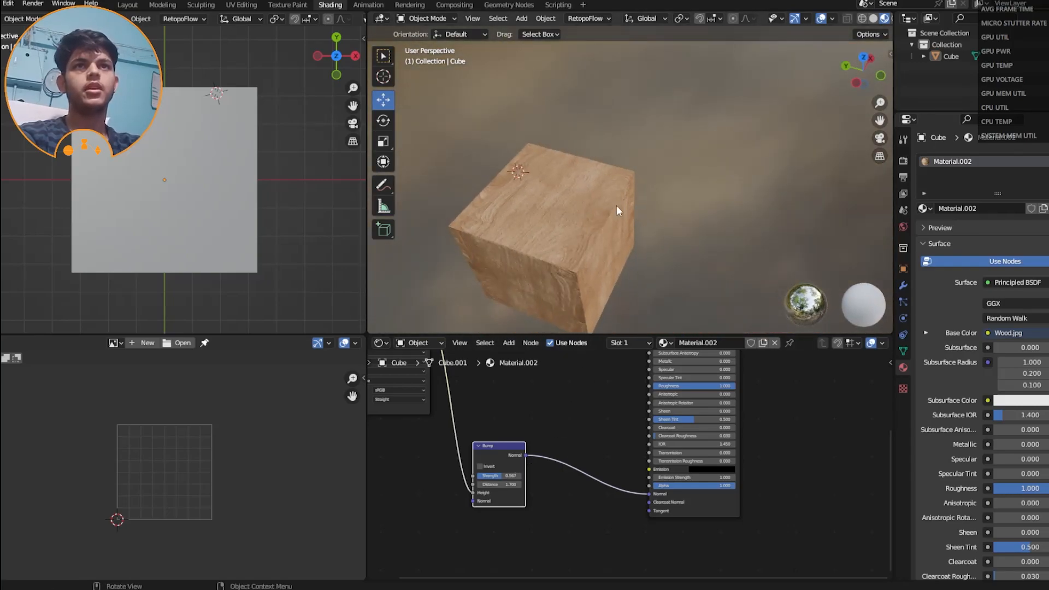
Step: Delete the Bump node between the wood texture and the Principled BSDF
middle_drag(553, 404, 586, 505)
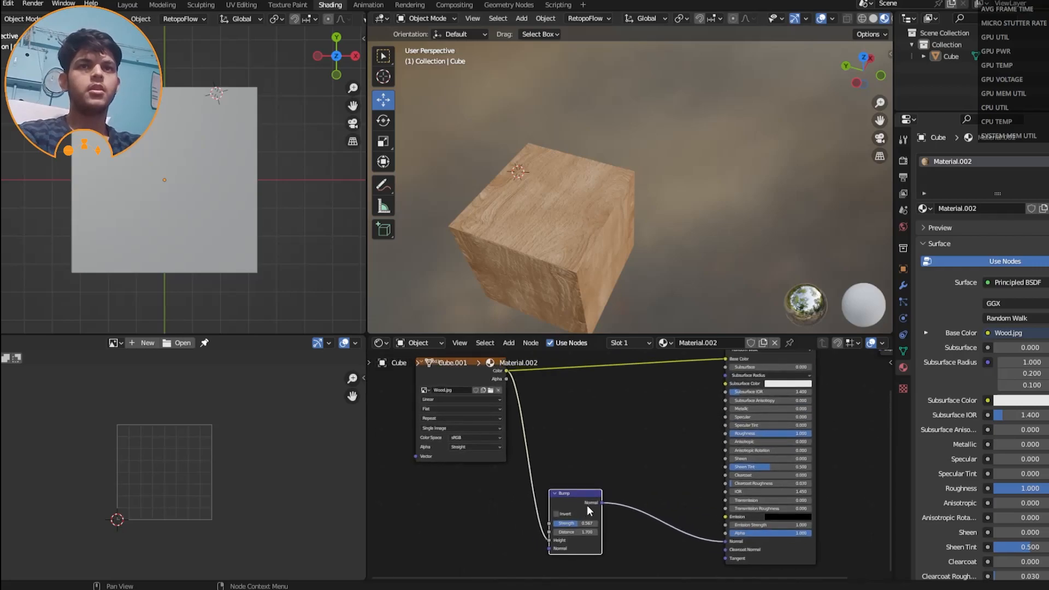
drag(631, 458, 572, 520)
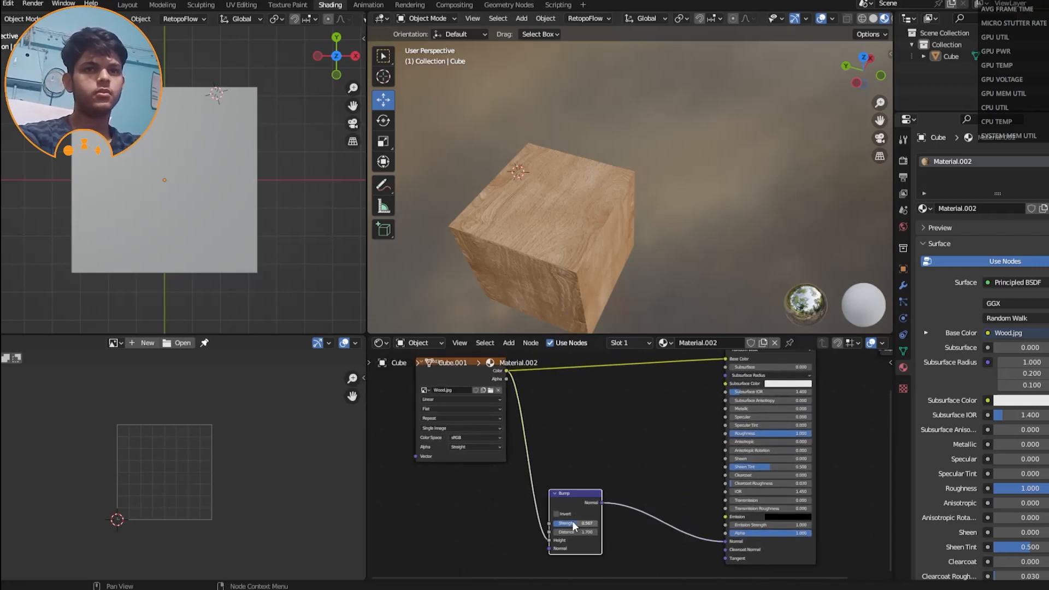
key(x)
drag(506, 370, 567, 471)
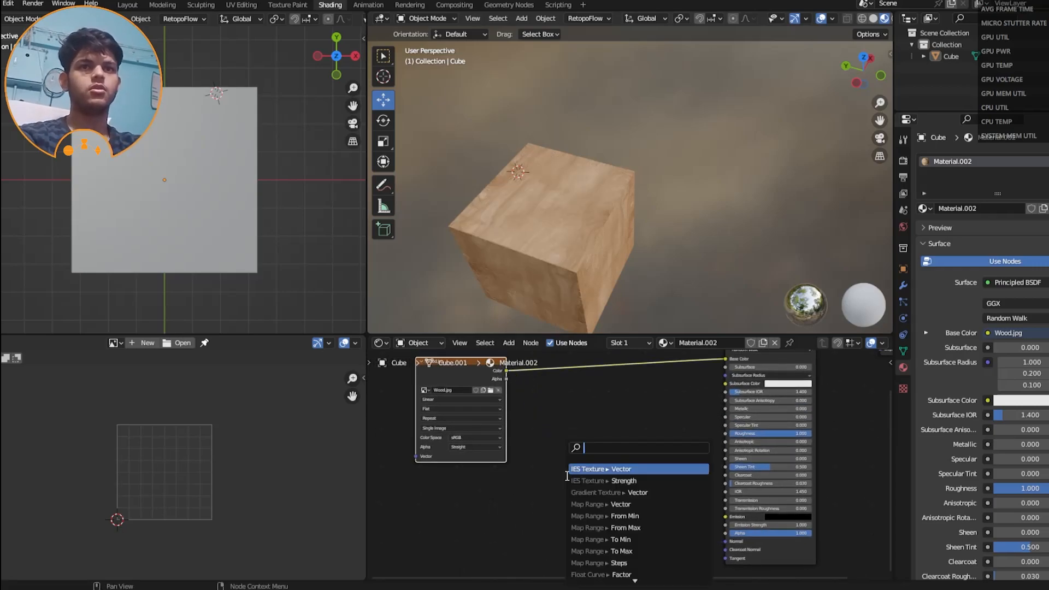
text(nor)
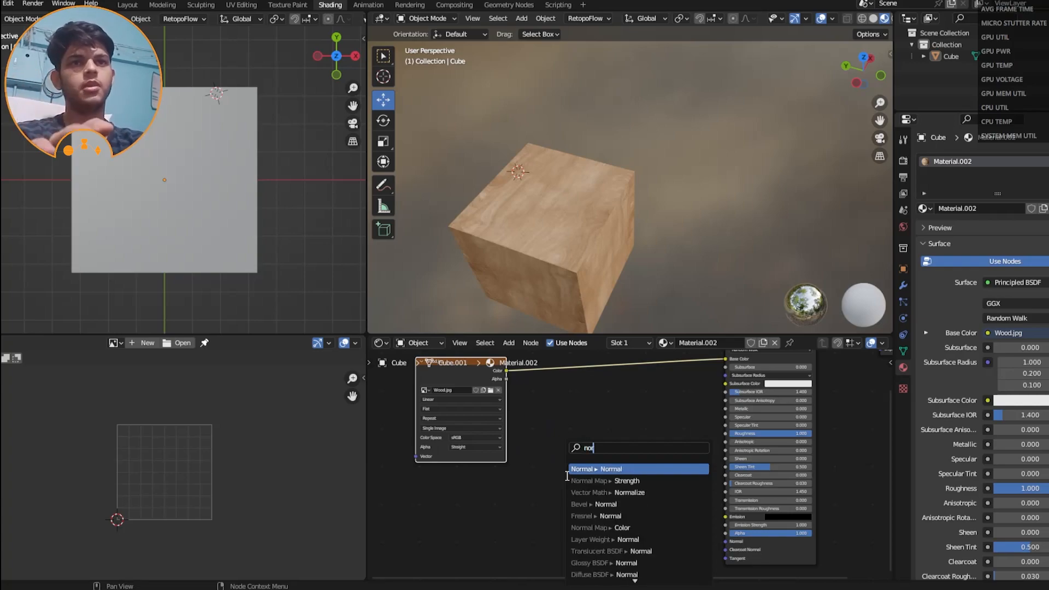
click(661, 468)
click(613, 504)
drag(596, 493, 556, 543)
key(x)
Step: Add a Normal Map node from the wood texture's Color output, using its Strength input, and link its Normal output to the Principled BSDF's Normal
drag(507, 370, 598, 502)
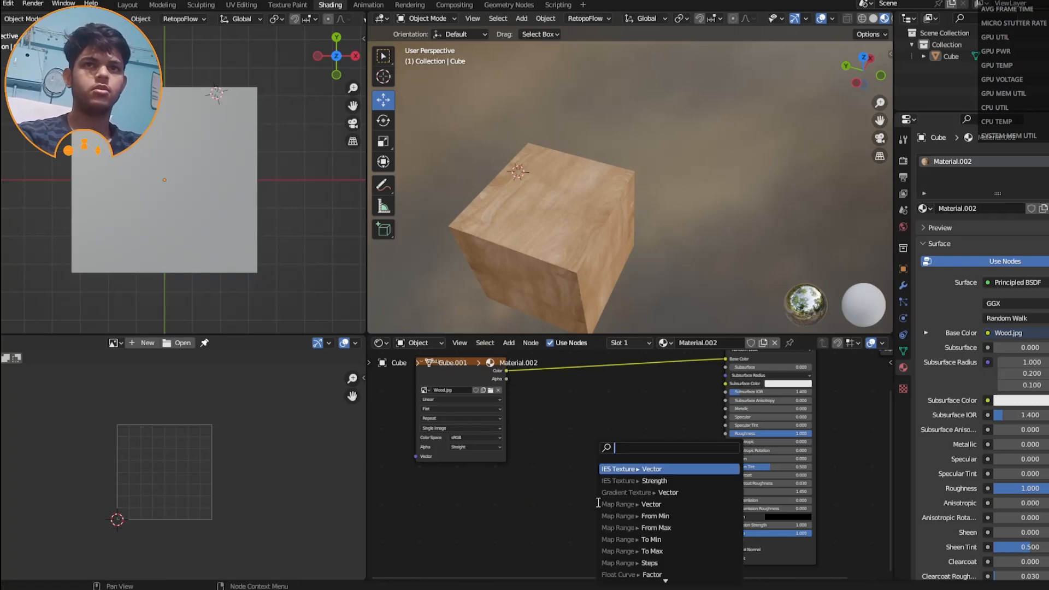
text(normal)
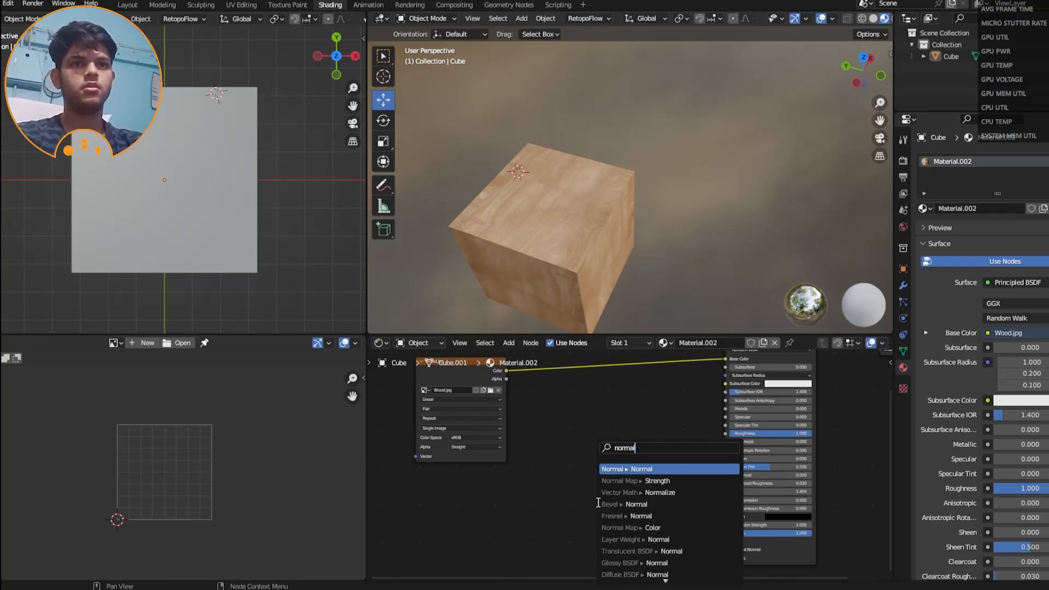
click(635, 480)
drag(593, 490, 724, 492)
middle_drag(572, 511, 575, 554)
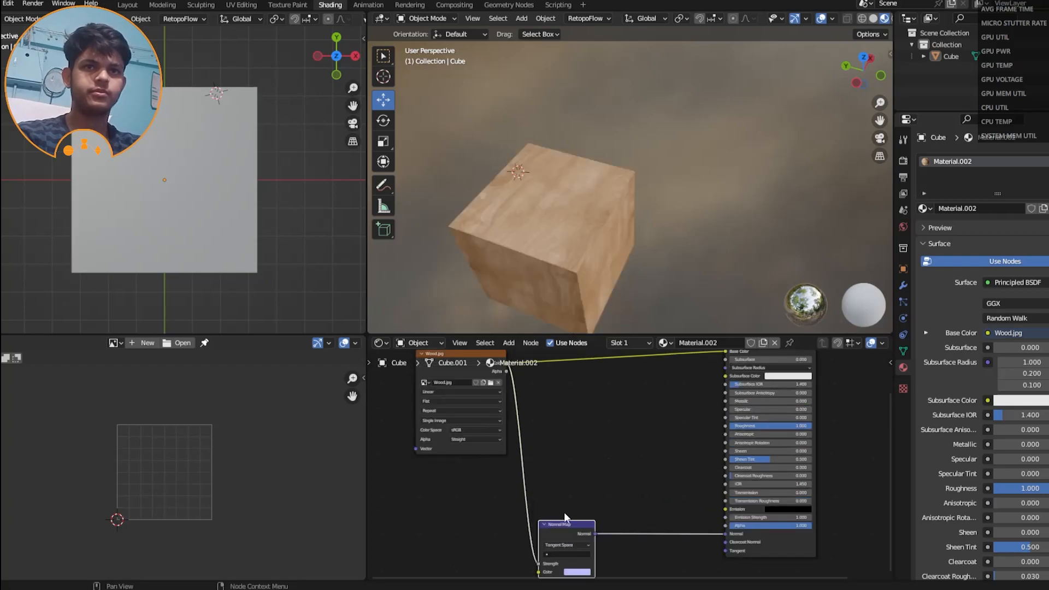
Step: Move the wood texture's link to the Normal Map node's Color input and lower the node's Strength to 0
drag(550, 524, 600, 514)
drag(589, 554, 588, 517)
scroll(601, 526, up, 2)
middle_drag(573, 227, 623, 230)
mouse_move(611, 525)
mouse_down()
mouse_move(640, 526)
mouse_move(601, 525)
mouse_up()
Step: Unlink the wood texture from the Normal Map node's Color input
scroll(594, 381, down, 5)
mouse_move(592, 381)
middle_down()
mouse_move(637, 475)
mouse_move(631, 423)
middle_up()
scroll(637, 474, down, 3)
scroll(628, 530, up, 4)
click(595, 515)
drag(619, 520, 588, 509)
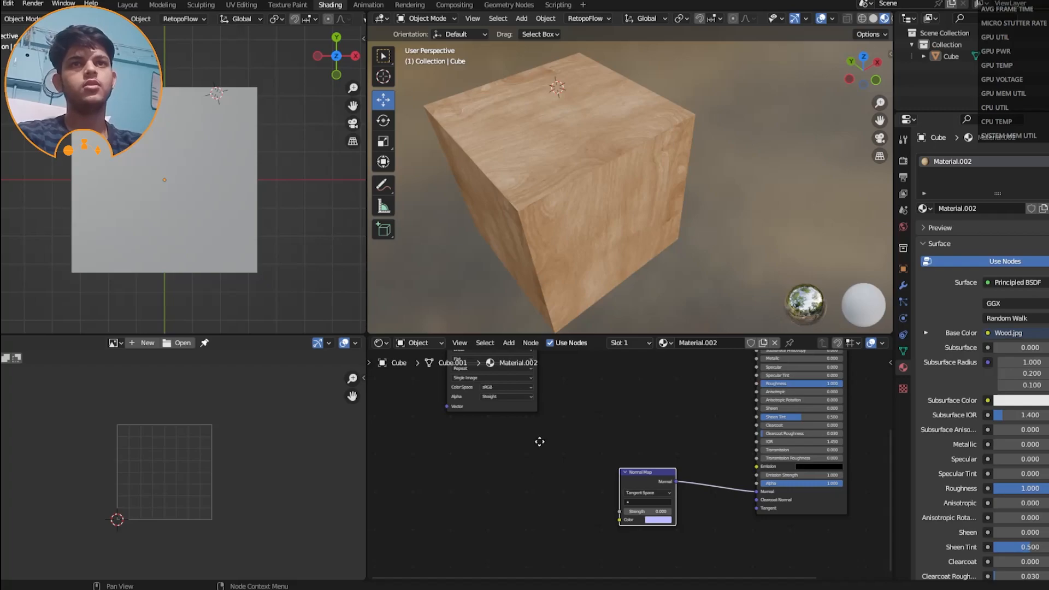
Step: Switch to the NormalMap-Online website in the browser and adjust the settings of the normal map generated from the wood picture
middle_drag(548, 415, 533, 477)
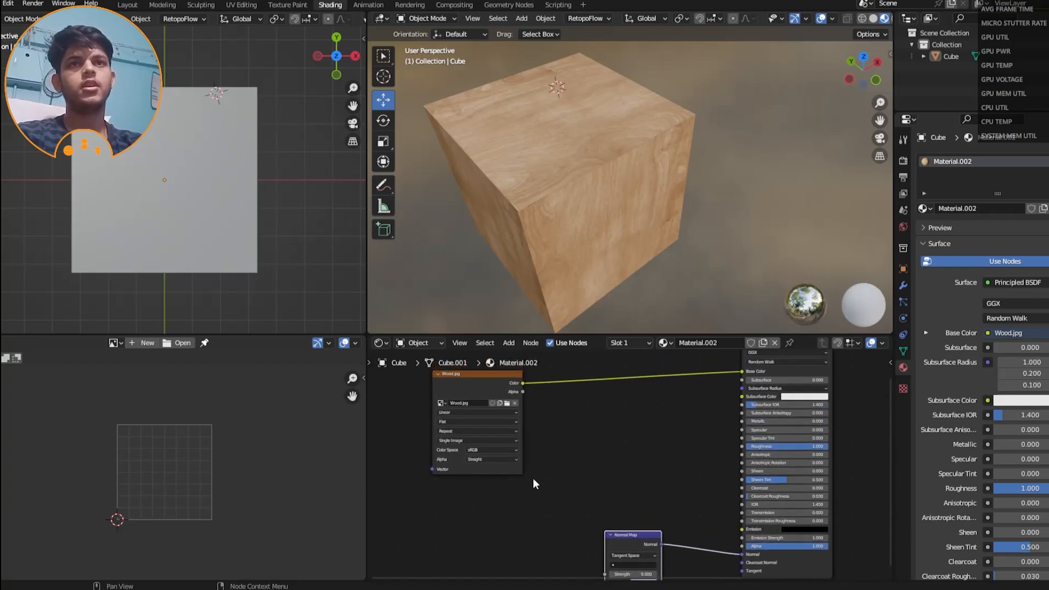
click(542, 178)
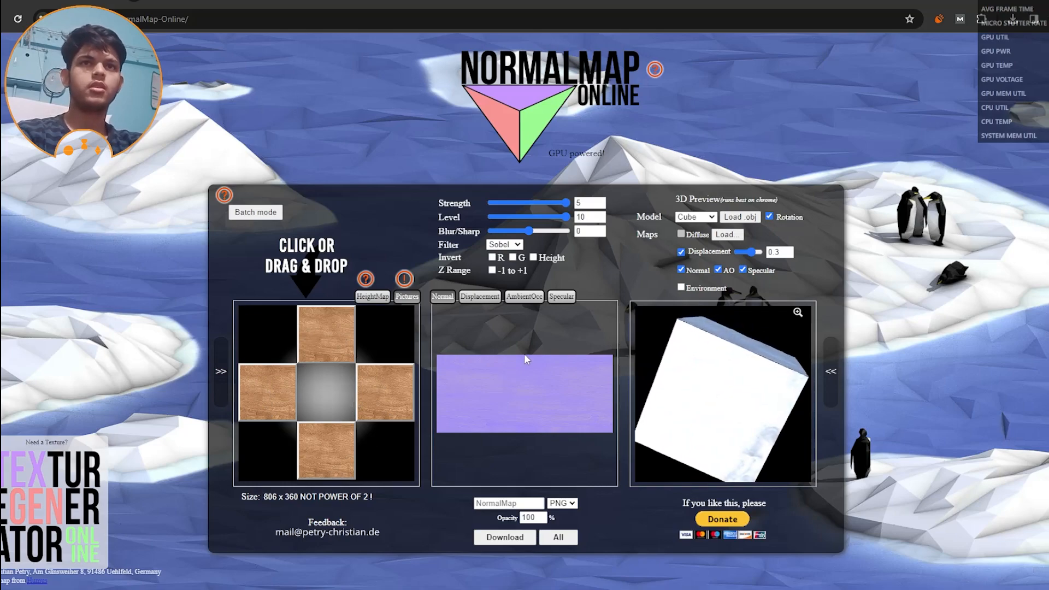
mouse_move(563, 204)
mouse_down()
mouse_move(479, 198)
mouse_move(566, 204)
mouse_move(469, 221)
mouse_move(566, 217)
mouse_move(527, 231)
mouse_up()
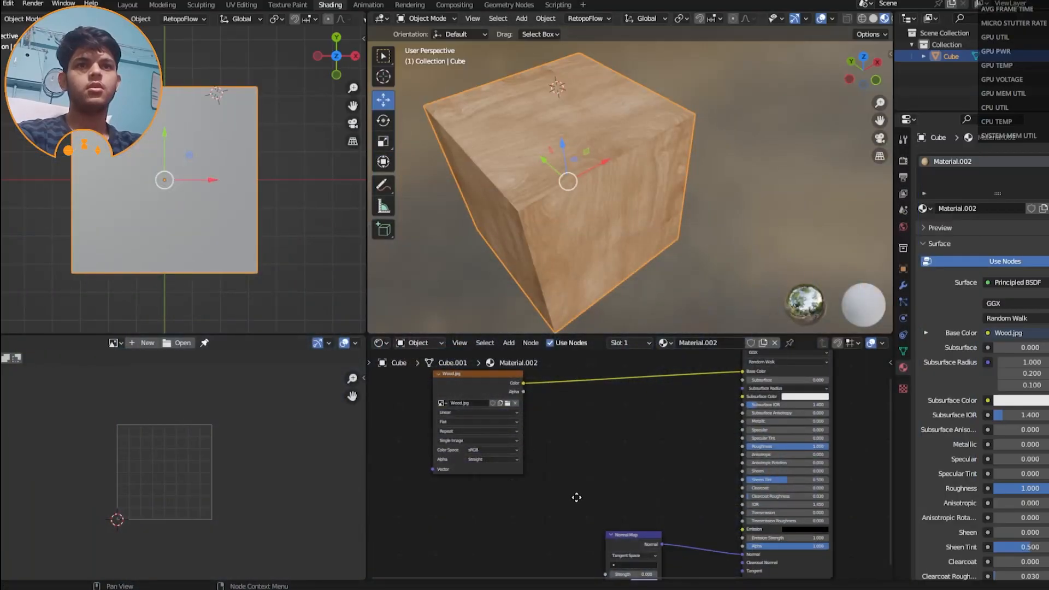
Step: Back in Blender, add an Image Texture node with NormalMap (2).png, set its color space to Non-Color and link it to the Normal Map node's Color
middle_drag(522, 541, 560, 504)
right_click(488, 486)
mouse_move(497, 484)
click(557, 352)
text(image)
key(Return)
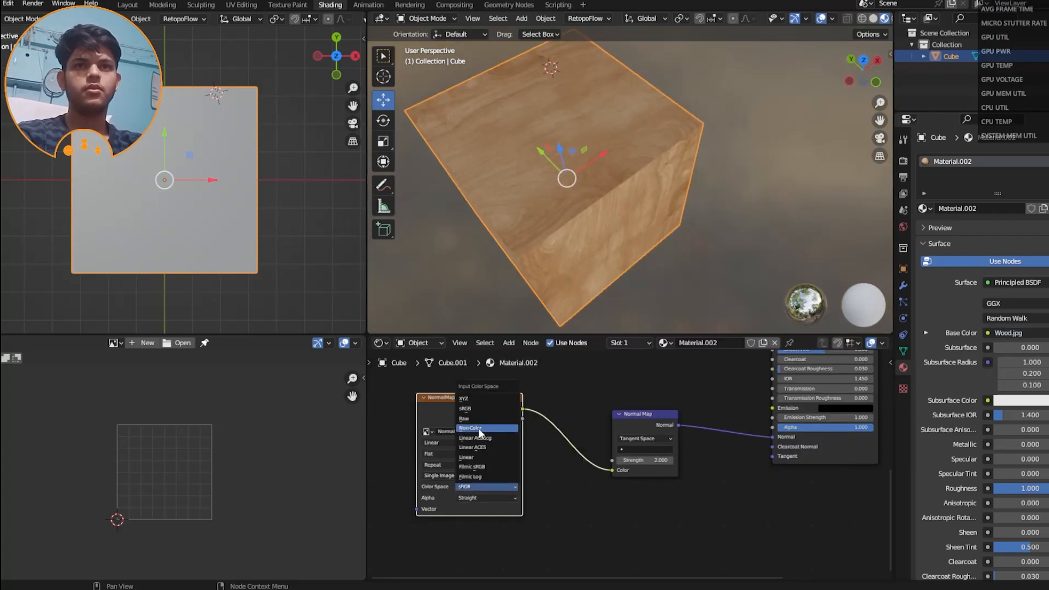
click(479, 430)
Step: Compare the wood relief with the Normal Map node's Strength at 0, and raise the Strength to 10
middle_drag(648, 188, 595, 192)
scroll(680, 162, up, 5)
middle_drag(680, 162, 694, 214)
drag(644, 461, 612, 460)
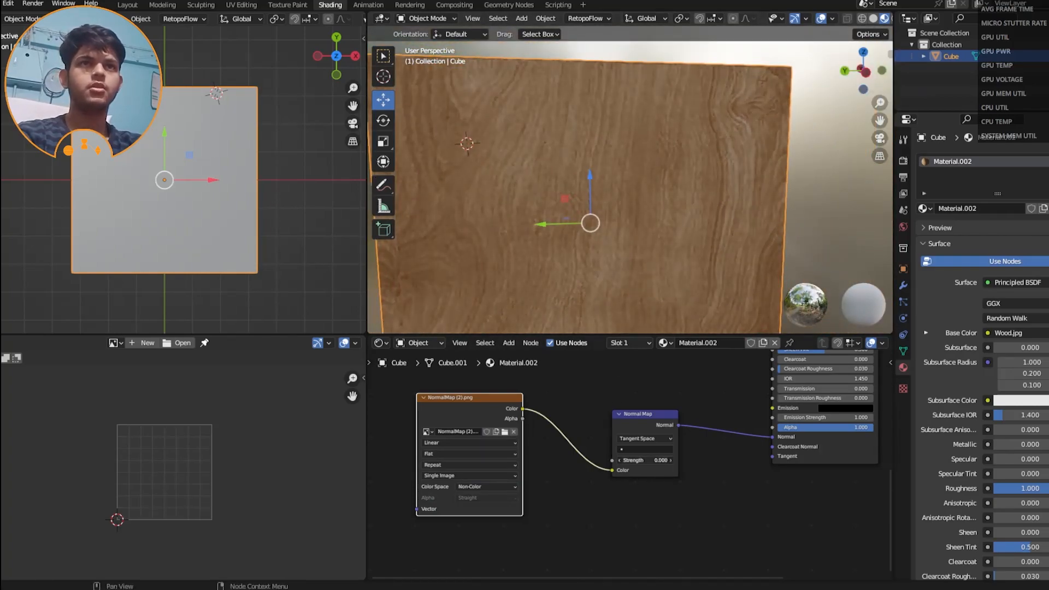
drag(644, 460, 765, 461)
middle_drag(611, 208, 672, 297)
mouse_move(644, 461)
mouse_down()
mouse_move(596, 460)
mouse_move(677, 460)
mouse_move(535, 461)
mouse_move(655, 461)
mouse_up()
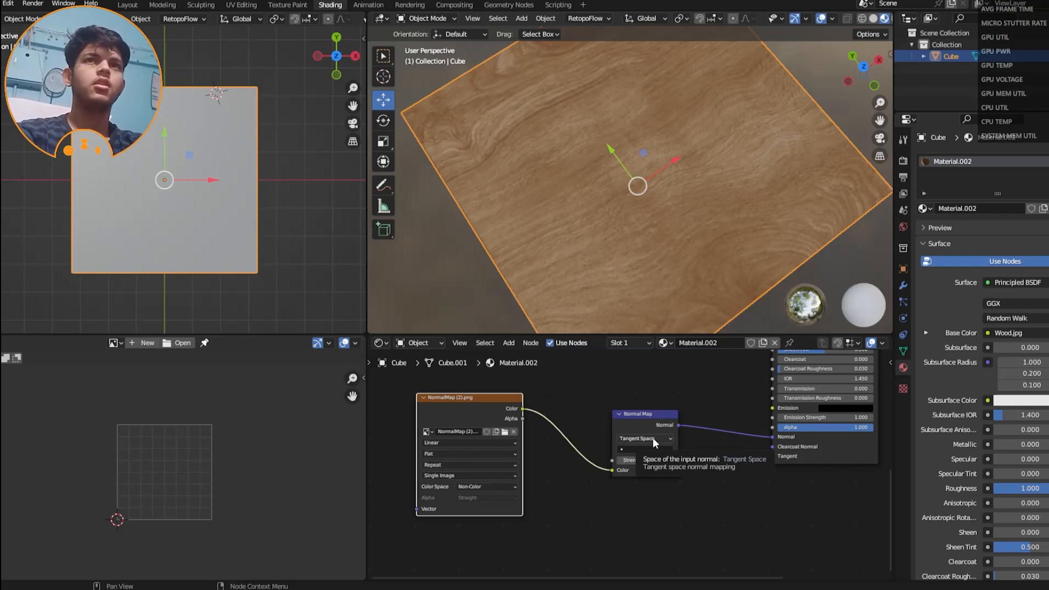
Step: Display NormalMap (2).png in the Image Editor and examine the purple normal map image
scroll(574, 196, down, 5)
middle_drag(574, 195, 629, 273)
middle_drag(635, 440, 648, 412)
scroll(570, 473, down, 4)
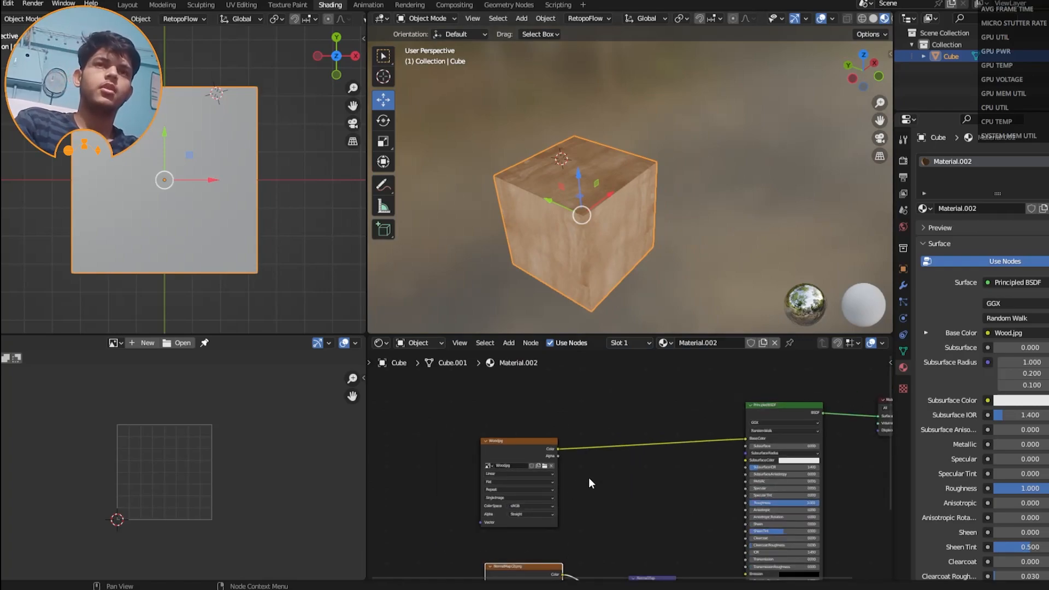
scroll(589, 472, down, 2)
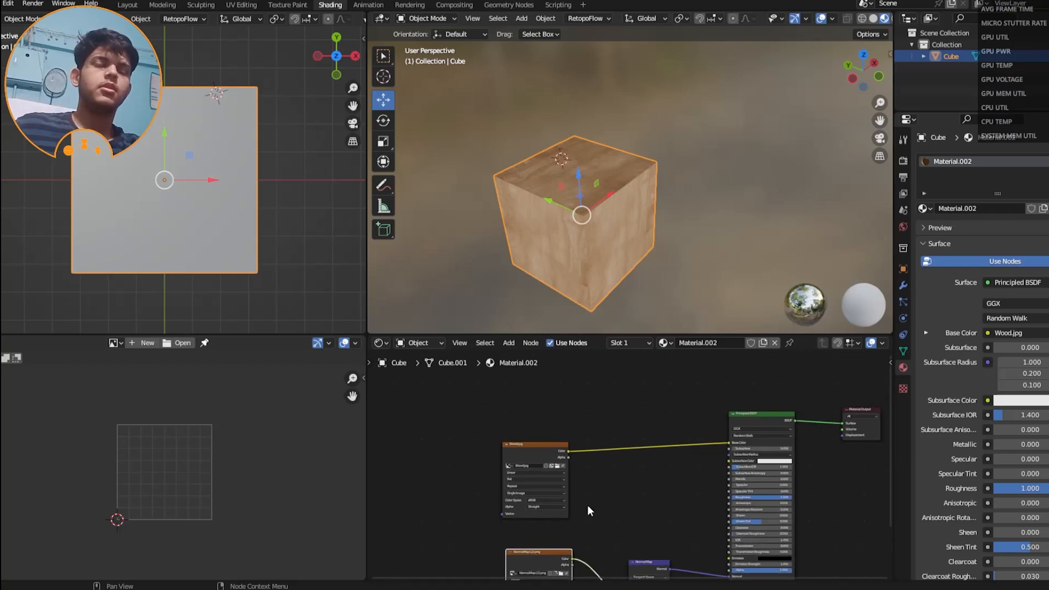
click(113, 343)
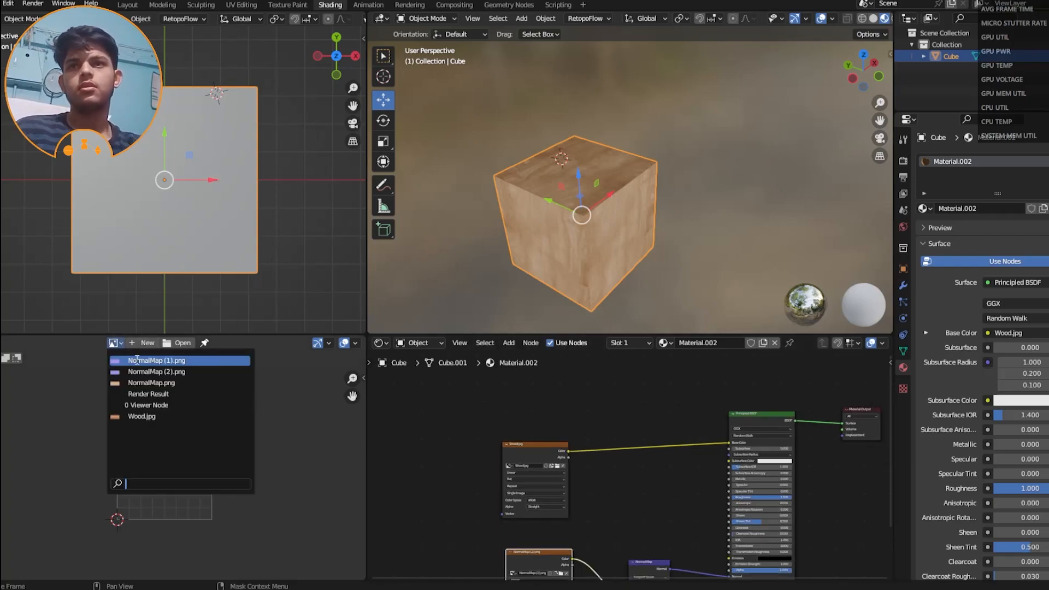
click(157, 373)
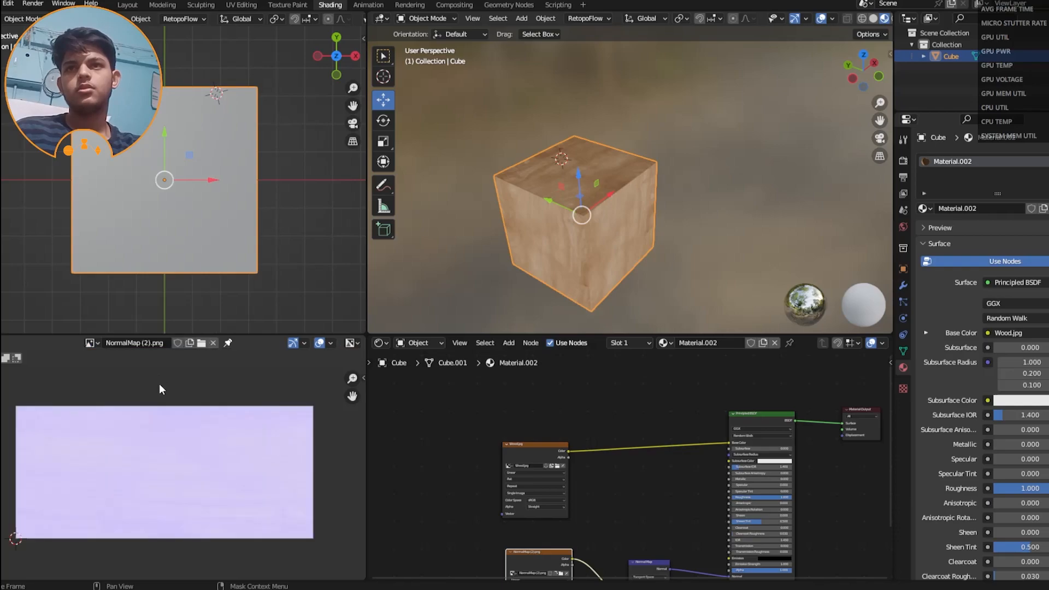
scroll(181, 454, up, 3)
scroll(182, 453, down, 3)
scroll(175, 451, up, 3)
scroll(180, 446, down, 2)
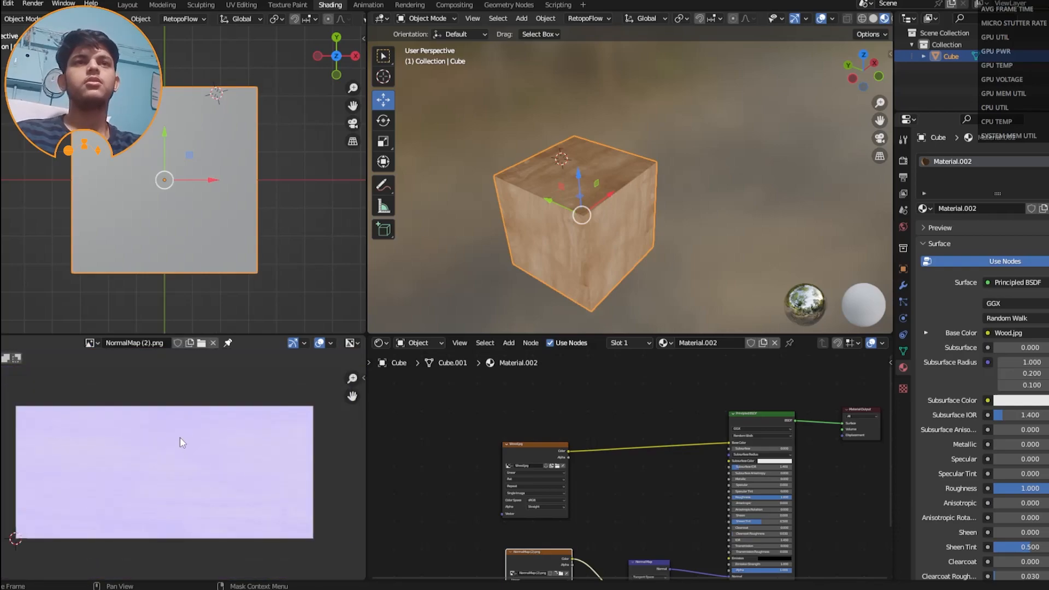
Step: Move the NormalMap (2).png texture node slightly lower in the node graph
middle_drag(627, 399, 632, 366)
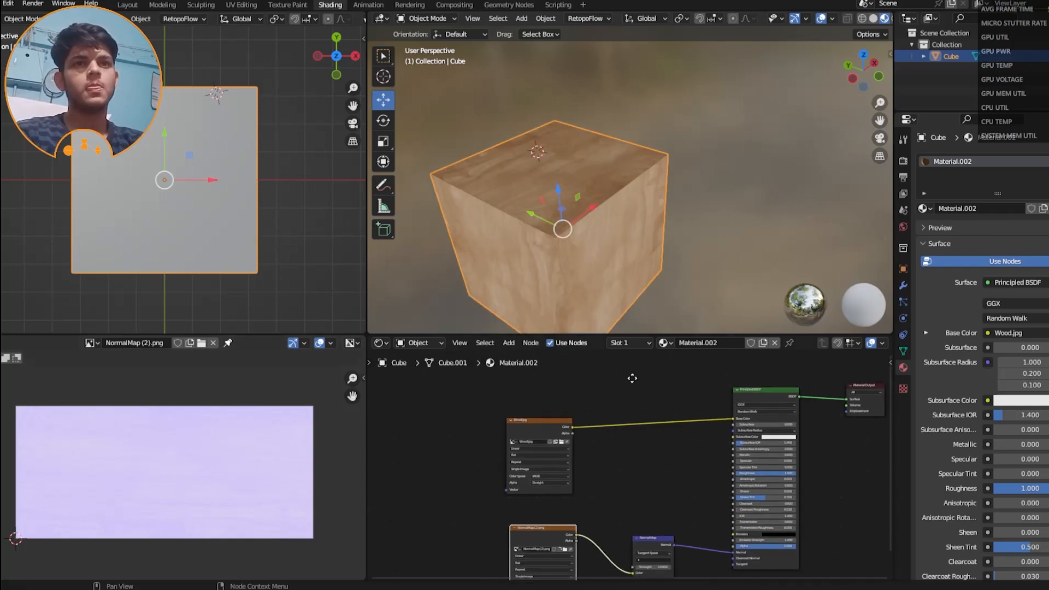
scroll(613, 465, up, 4)
middle_drag(591, 554, 609, 497)
scroll(609, 497, down, 1)
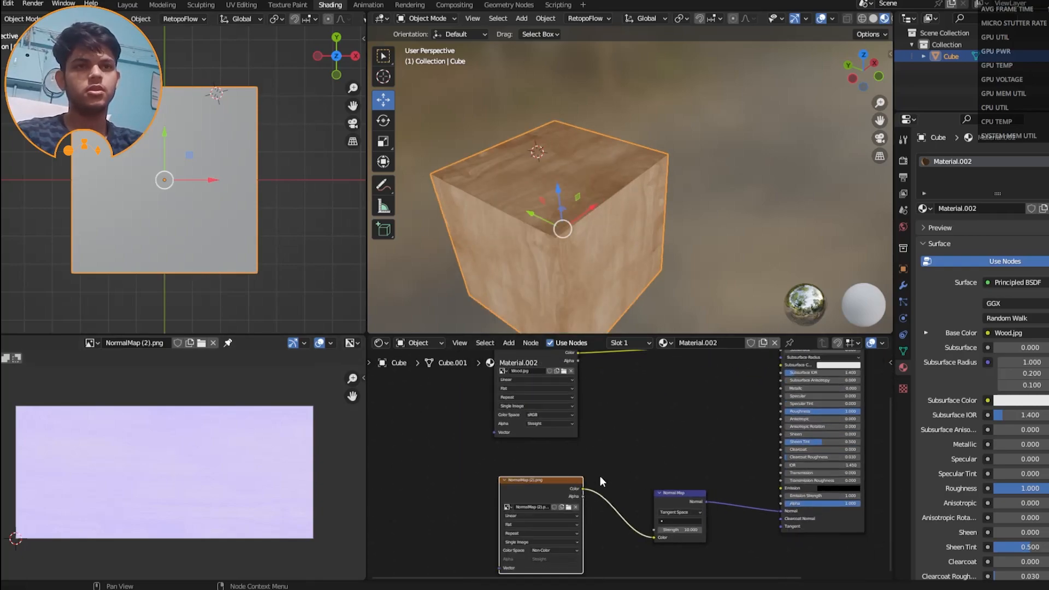
drag(564, 481, 561, 494)
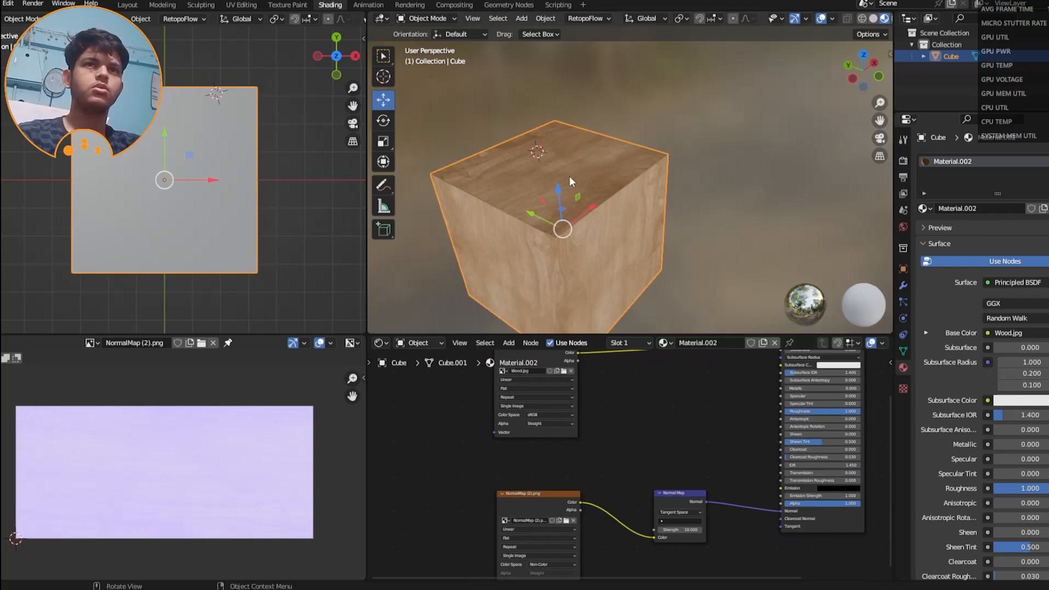
Step: Examine the cube's normal-mapped wood surface from several angles and review the Normal Map node's connections
middle_drag(541, 236, 560, 264)
scroll(561, 261, up, 3)
scroll(561, 261, down, 5)
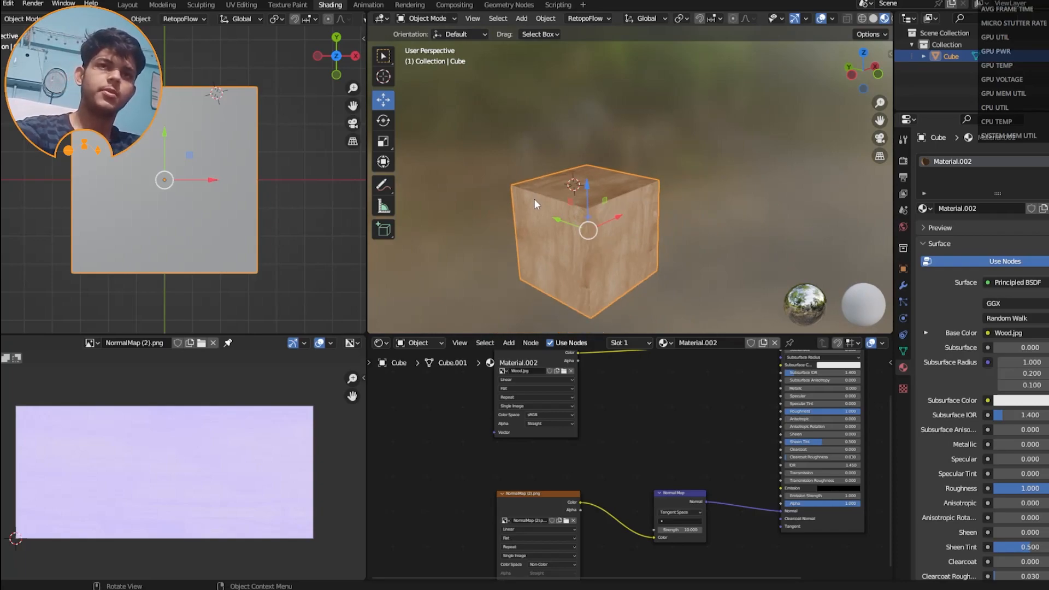
scroll(521, 159, down, 2)
scroll(551, 185, up, 3)
middle_drag(579, 212, 560, 222)
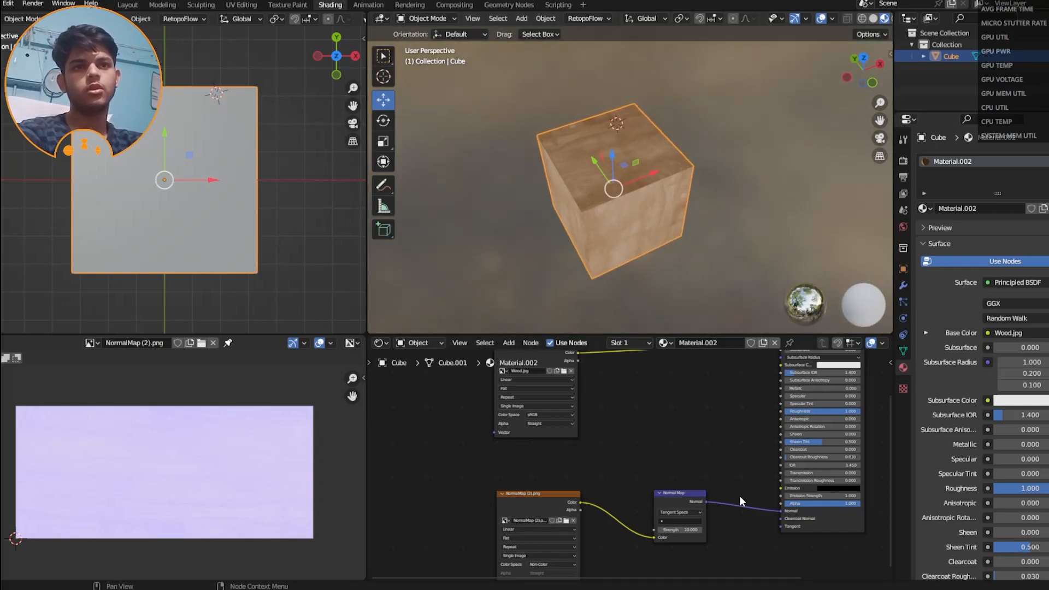
scroll(706, 499, up, 2)
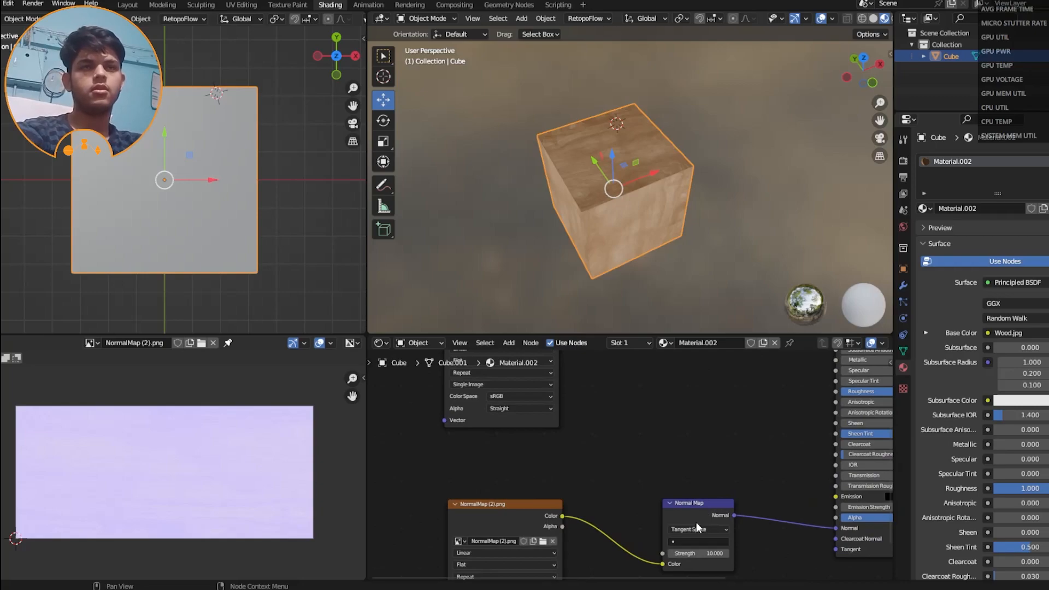
scroll(611, 235, down, 2)
middle_drag(605, 199, 624, 209)
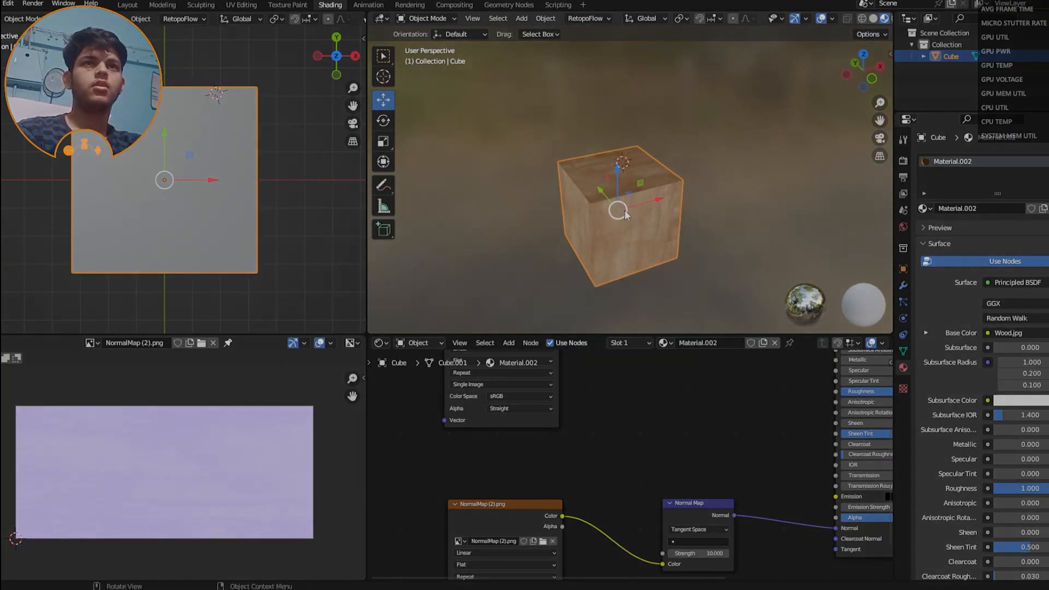
scroll(624, 209, up, 2)
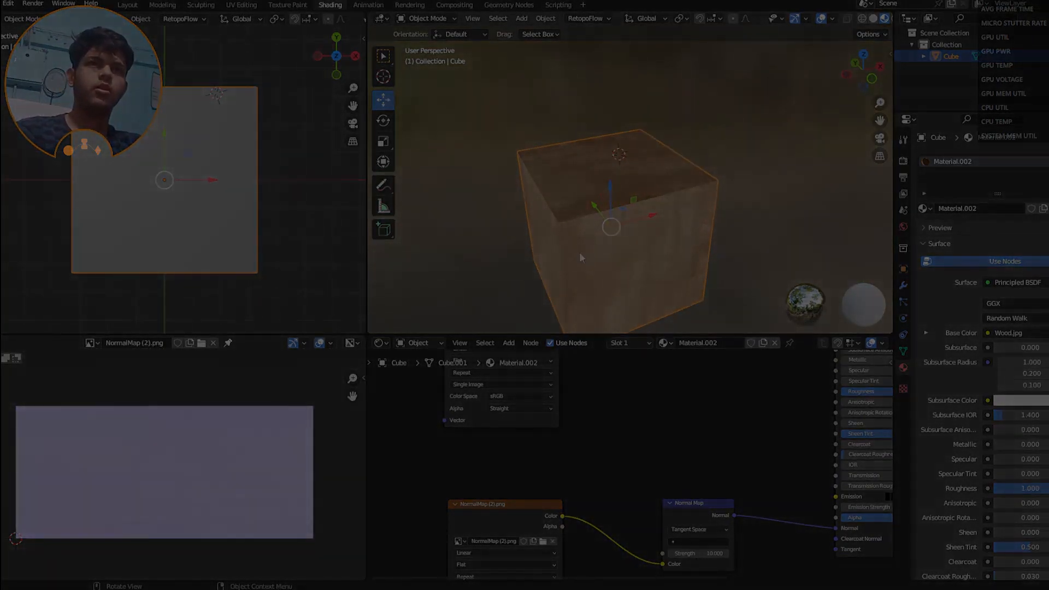